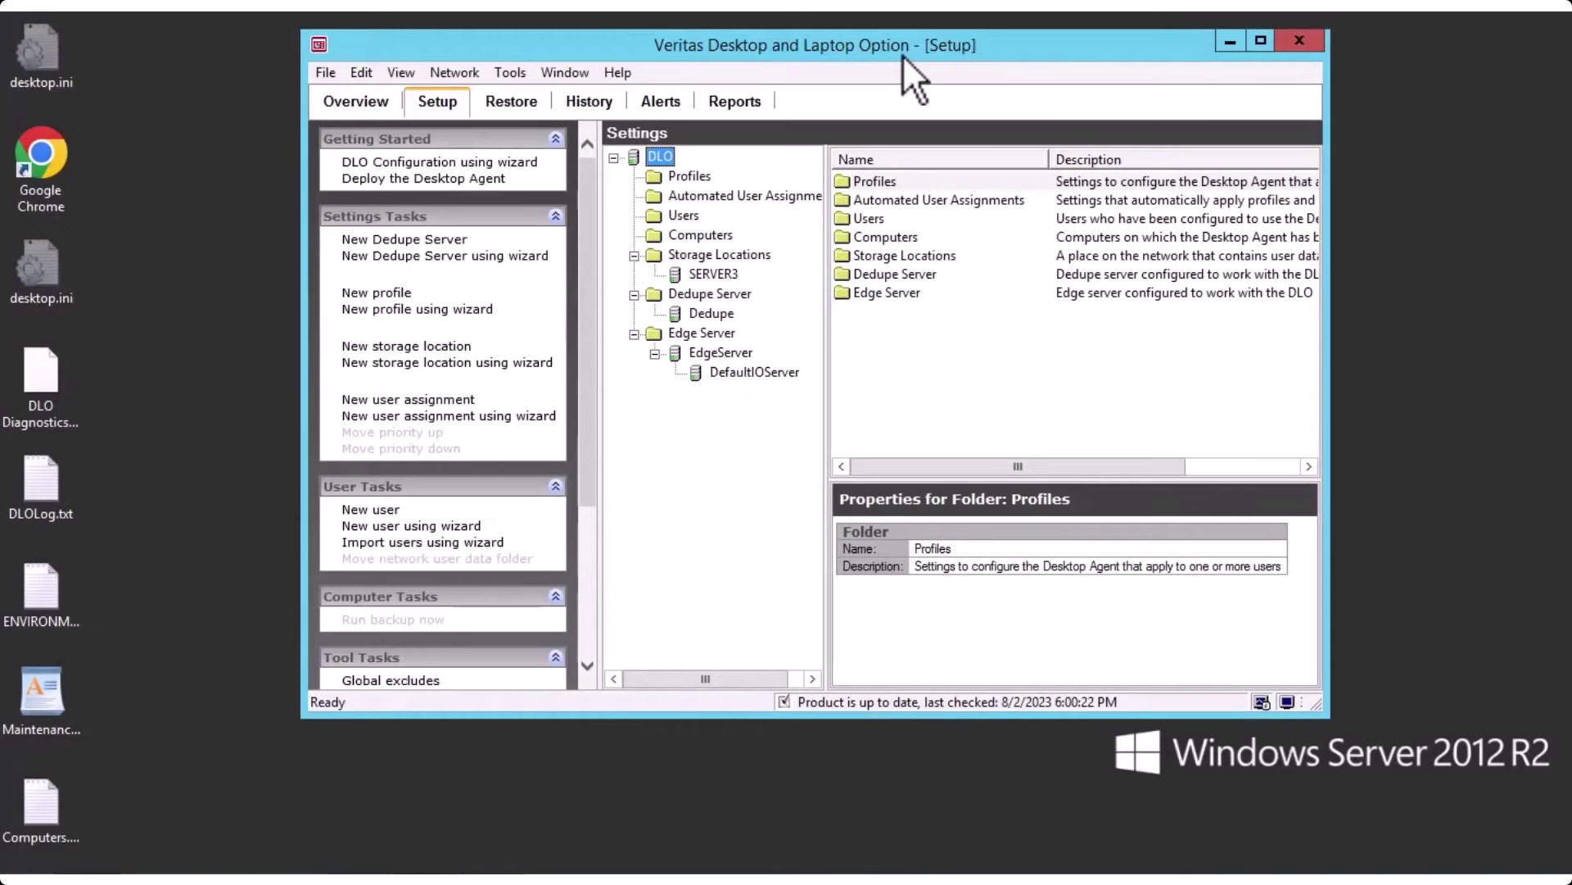
# Start the Install Agents on Remote Computers wizard and move past its welcome page.
pyautogui.click(514, 79)
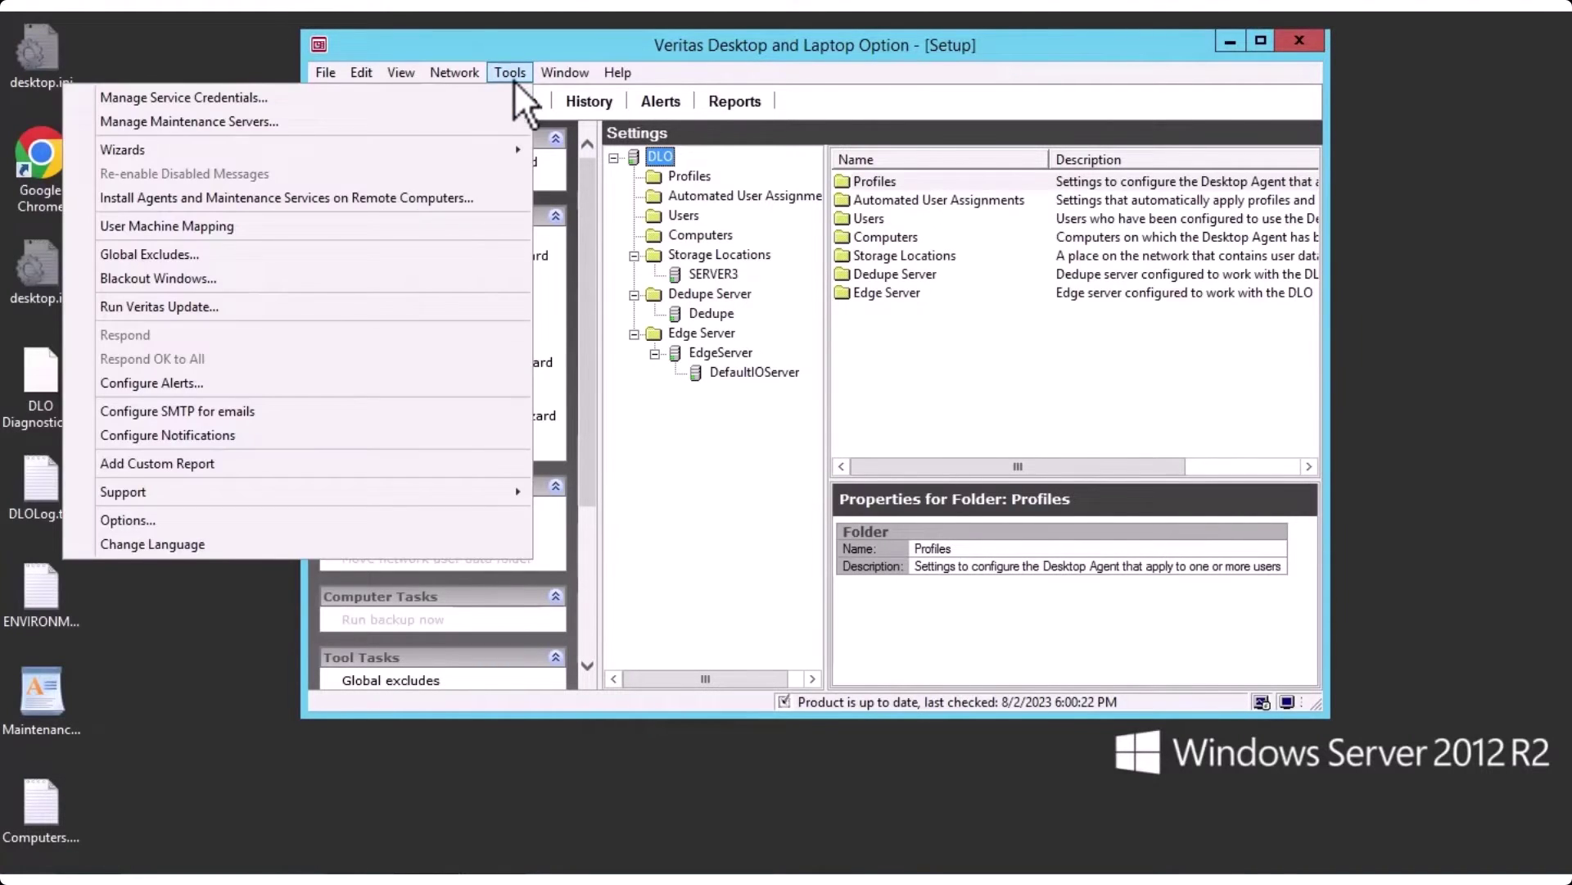
pyautogui.click(455, 202)
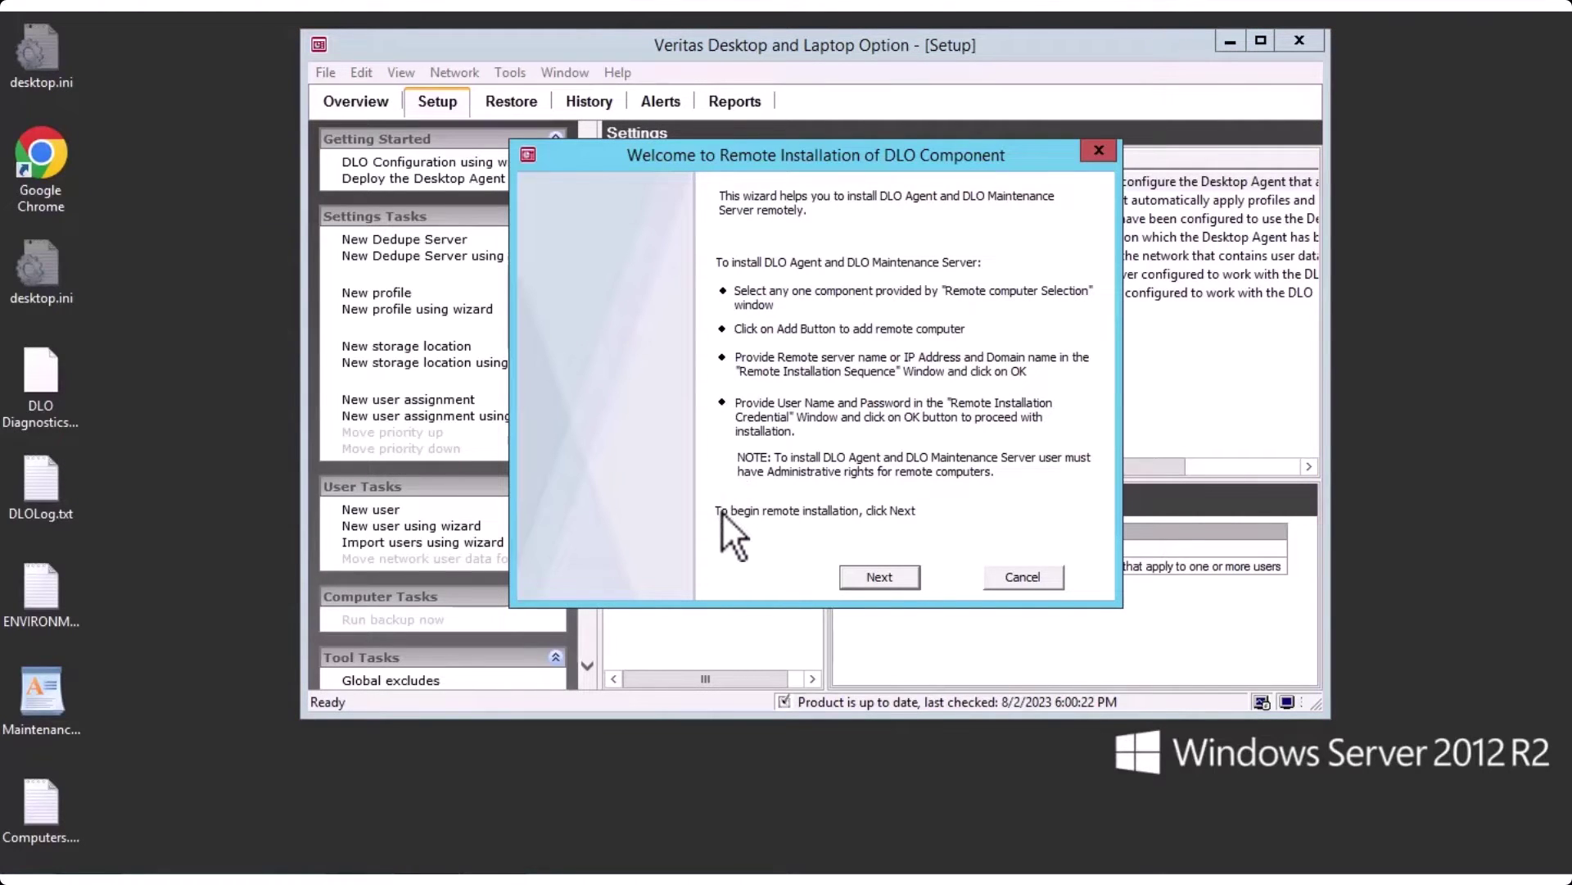
pyautogui.click(882, 578)
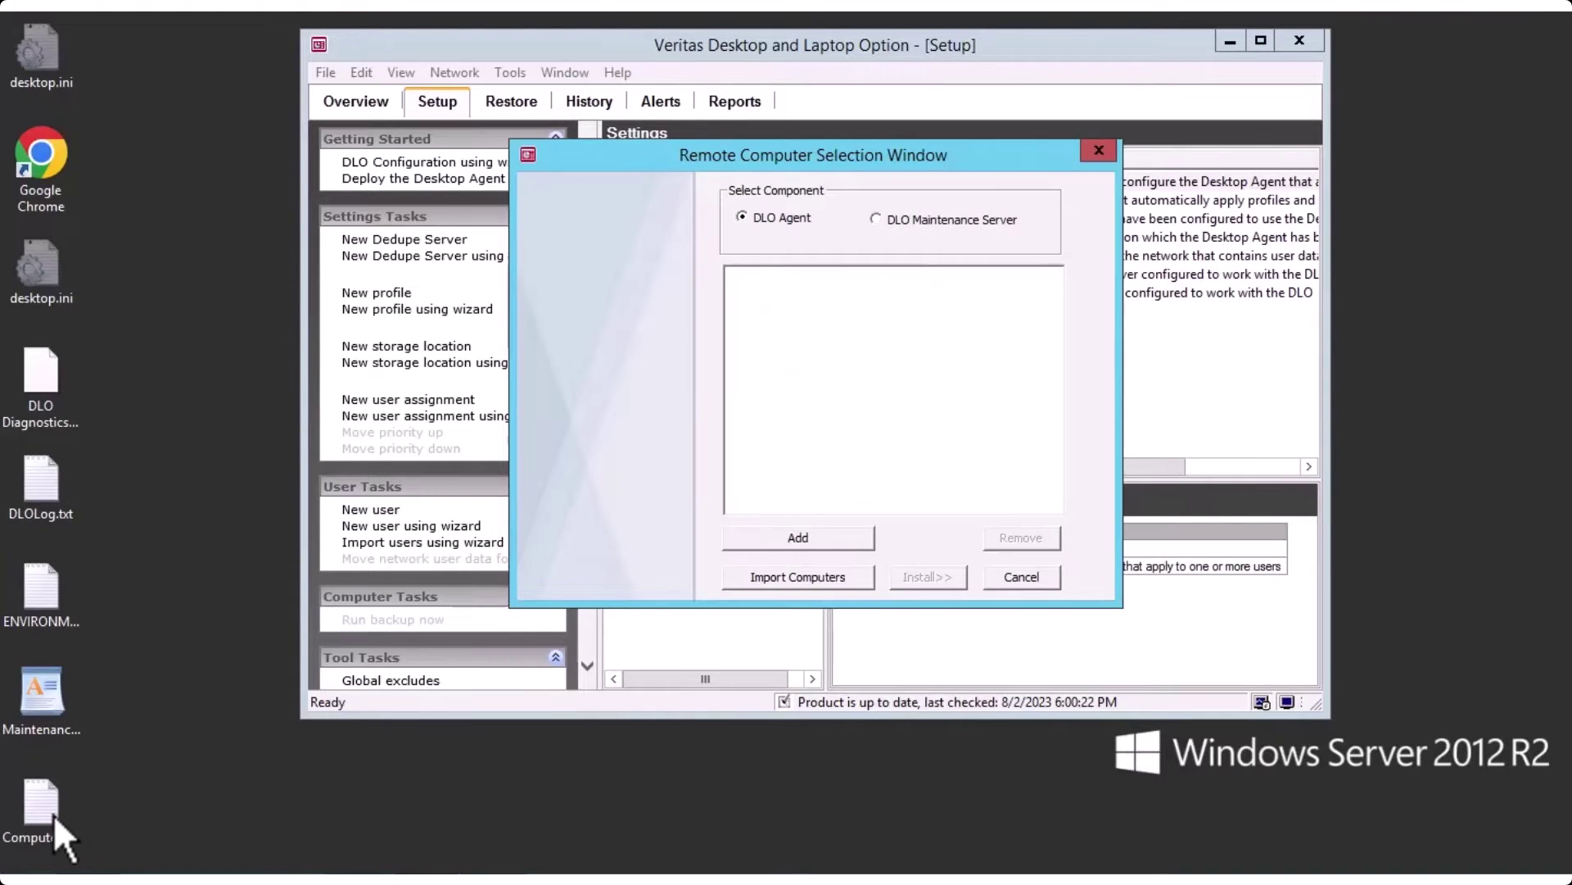
# Open Computers.txt from the desktop to check the computer names, then close it.
pyautogui.click(52, 813)
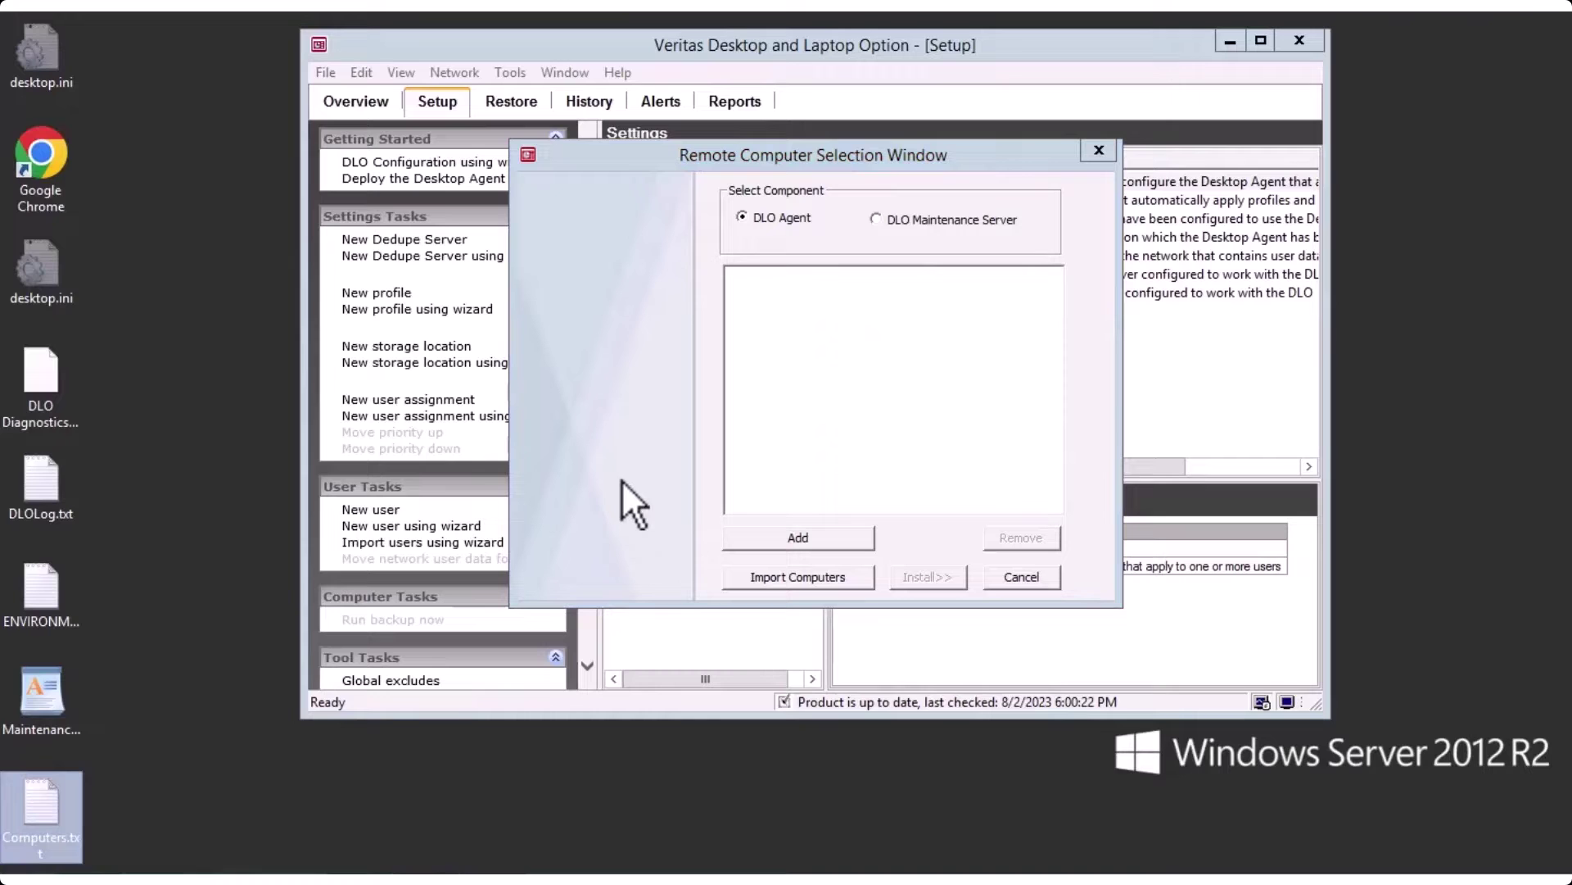
pyautogui.doubleClick(81, 791)
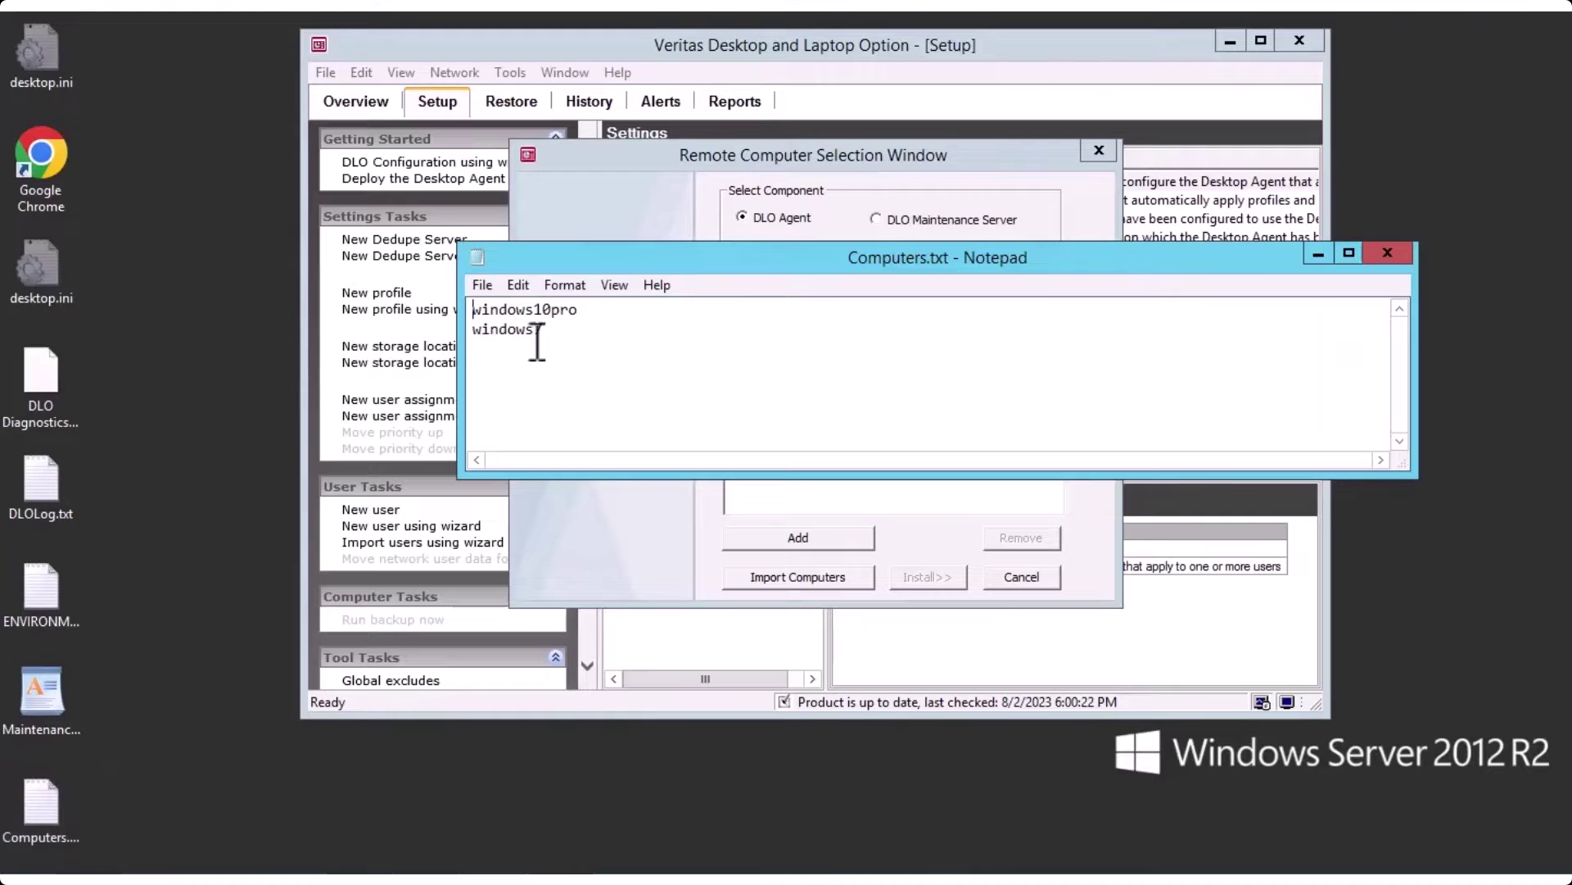
pyautogui.click(1388, 253)
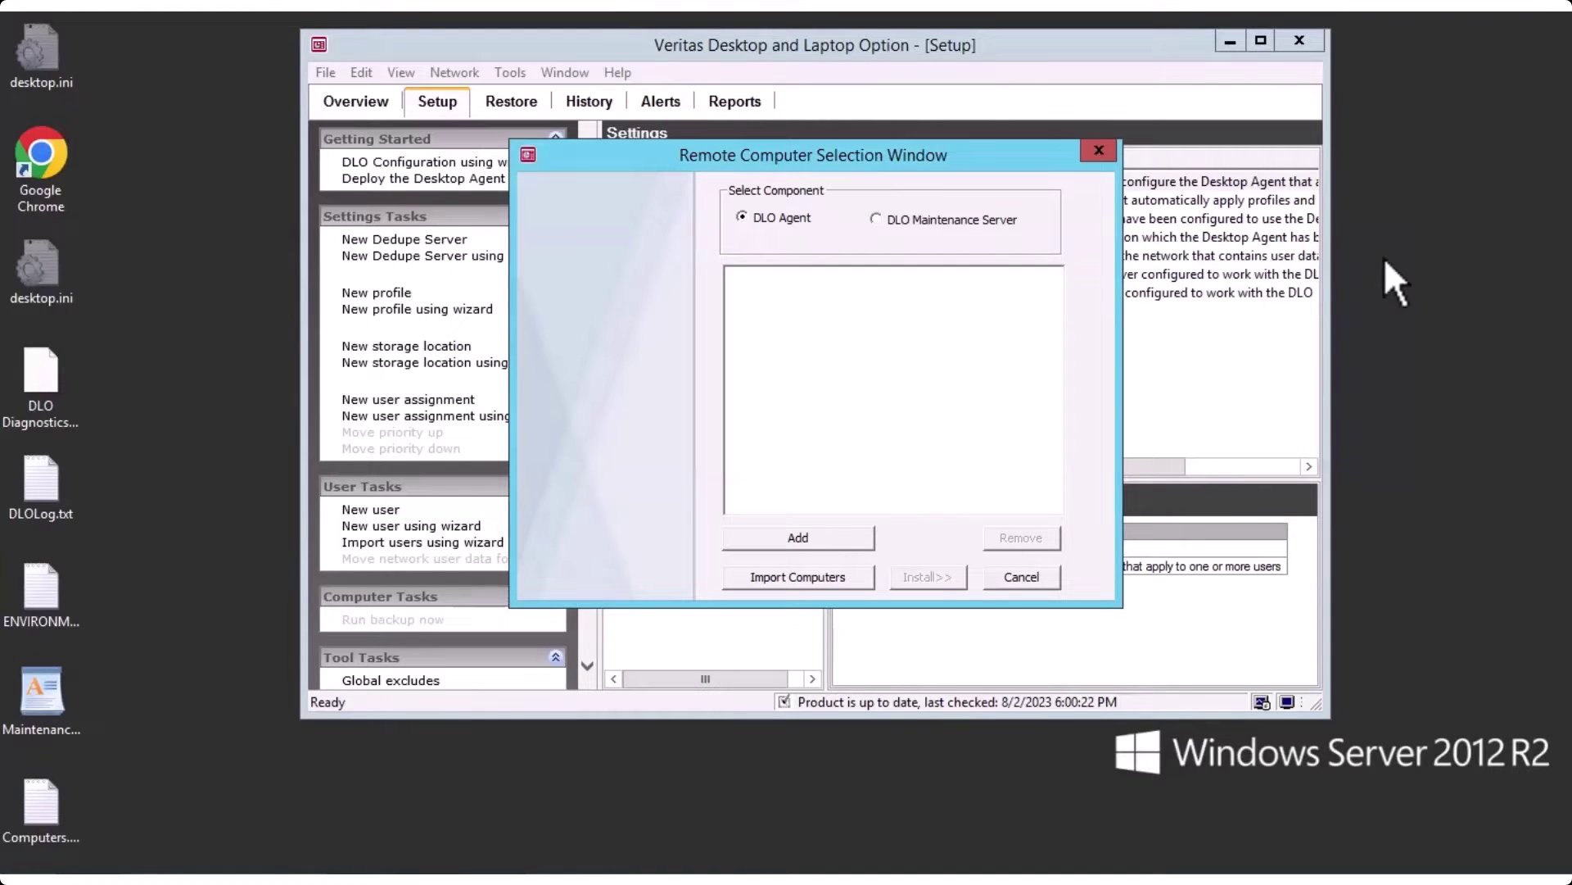
# Import windows10pro and windows7 into the remote list from Computers.txt.
pyautogui.click(773, 578)
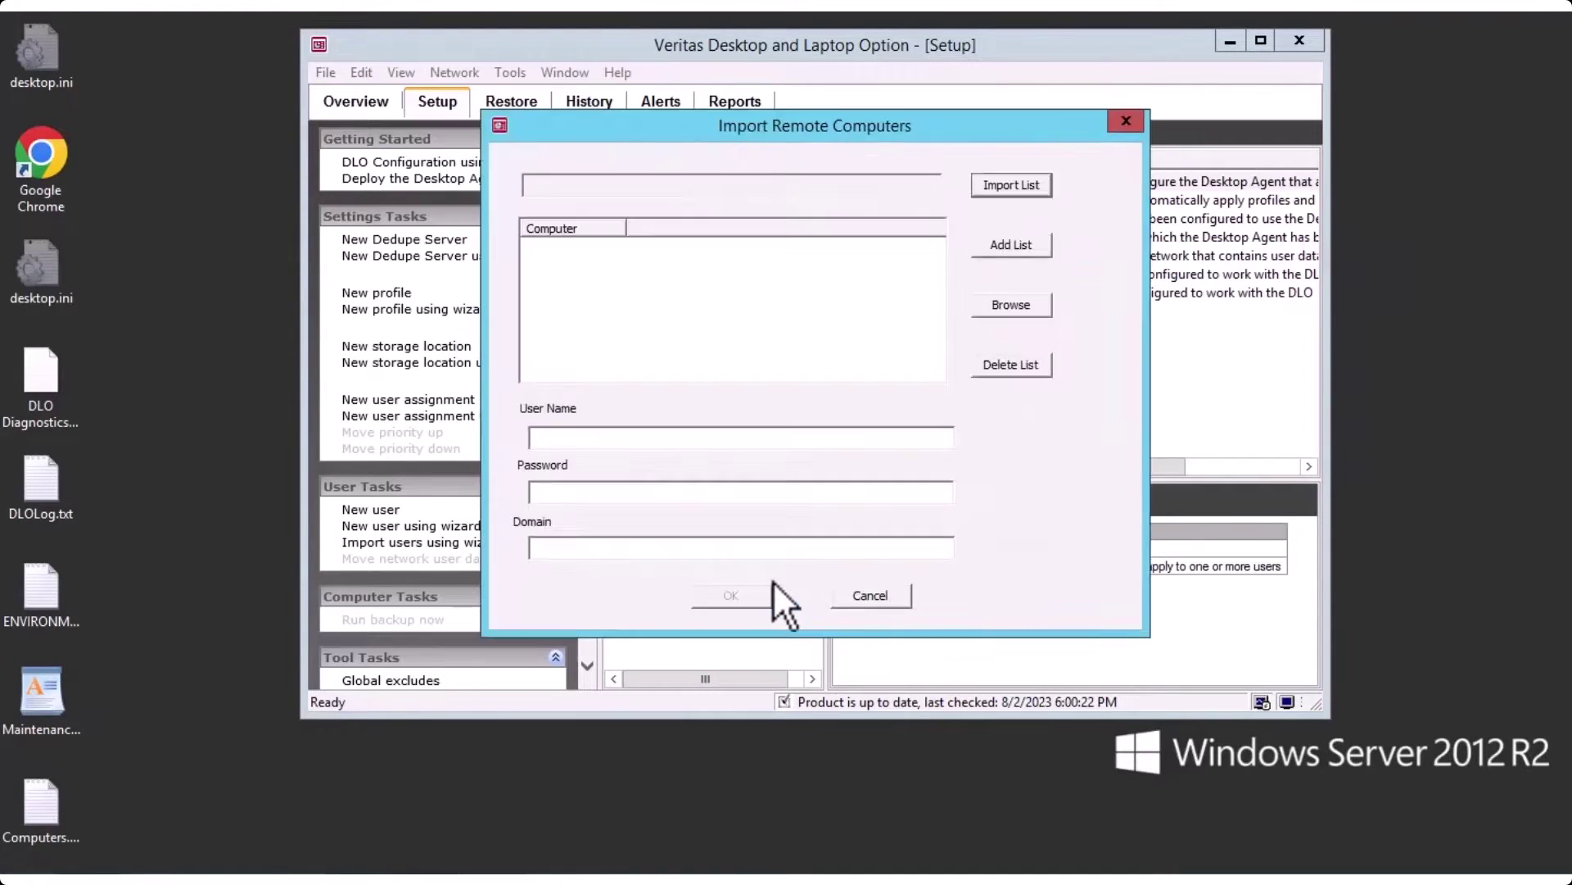
pyautogui.click(1012, 176)
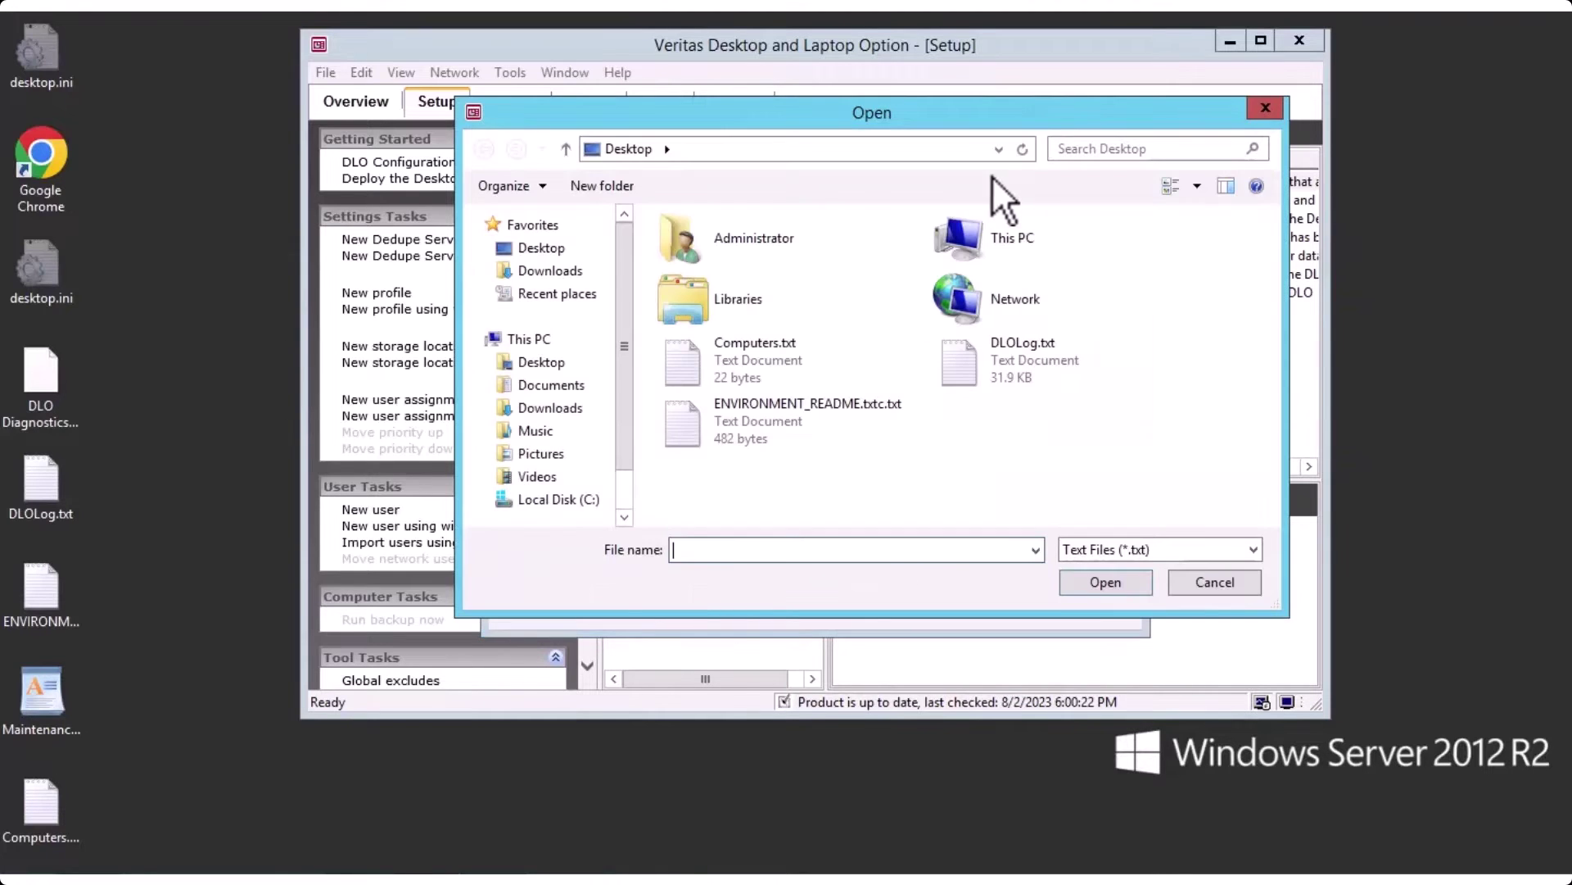
pyautogui.click(752, 354)
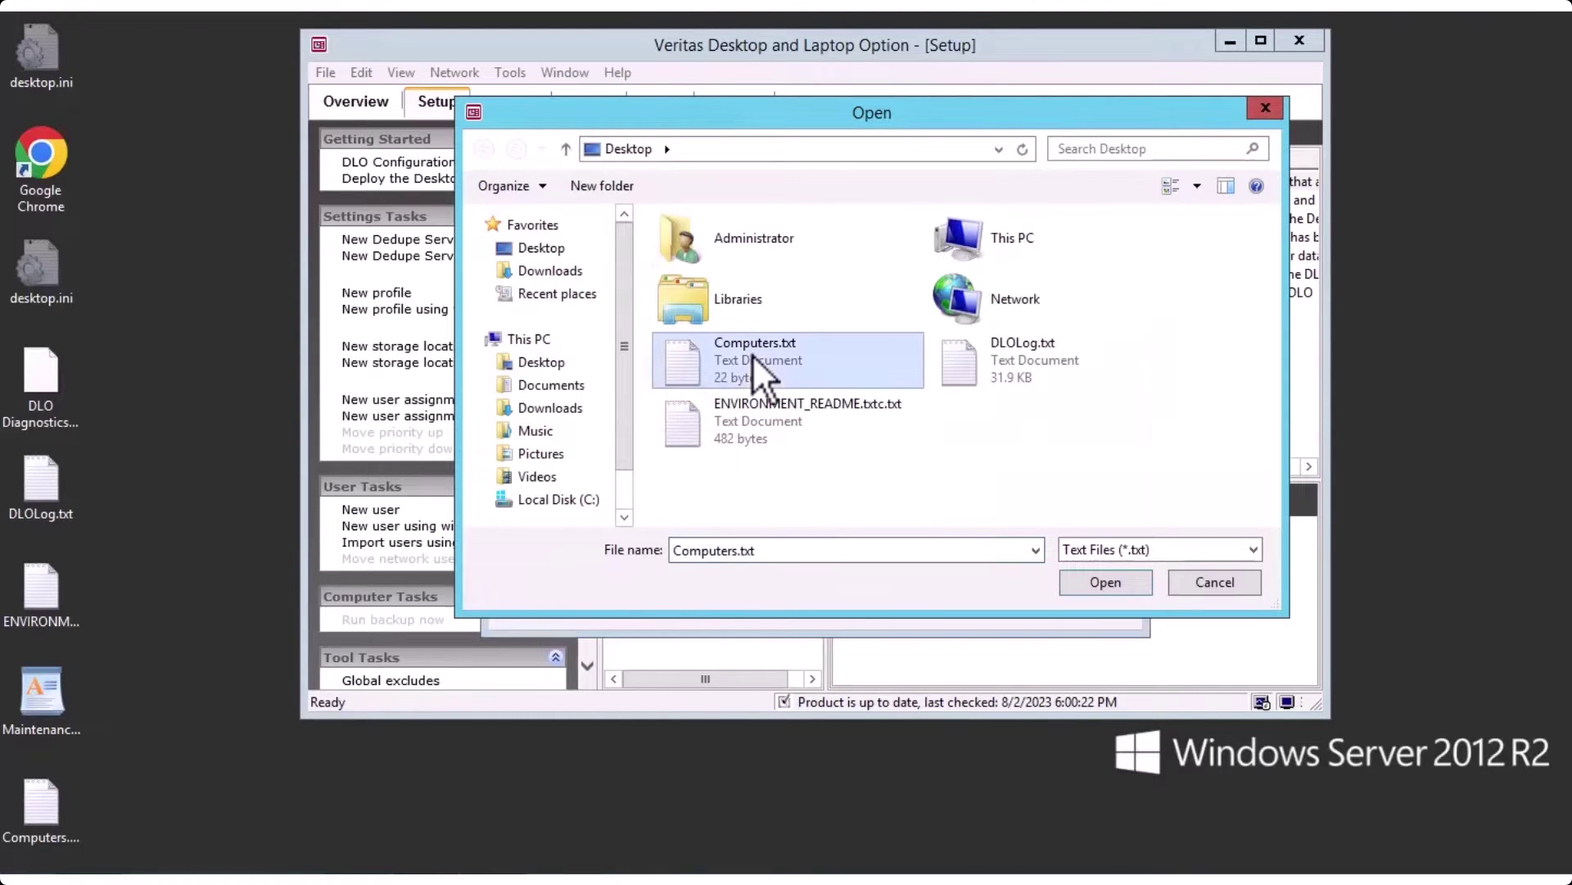
pyautogui.click(1080, 582)
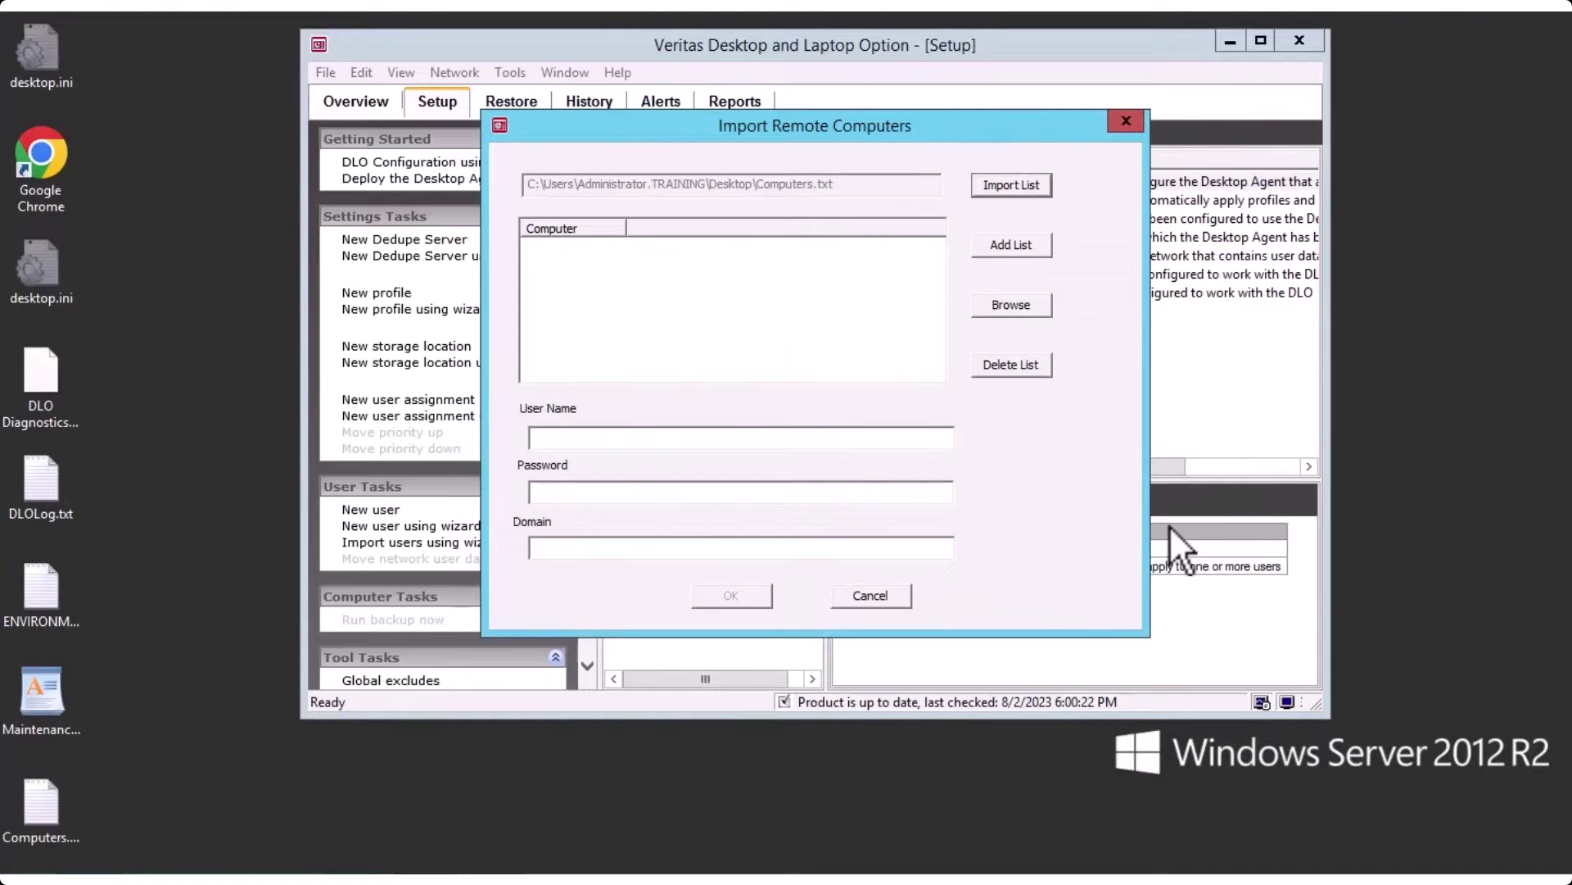
pyautogui.click(1018, 243)
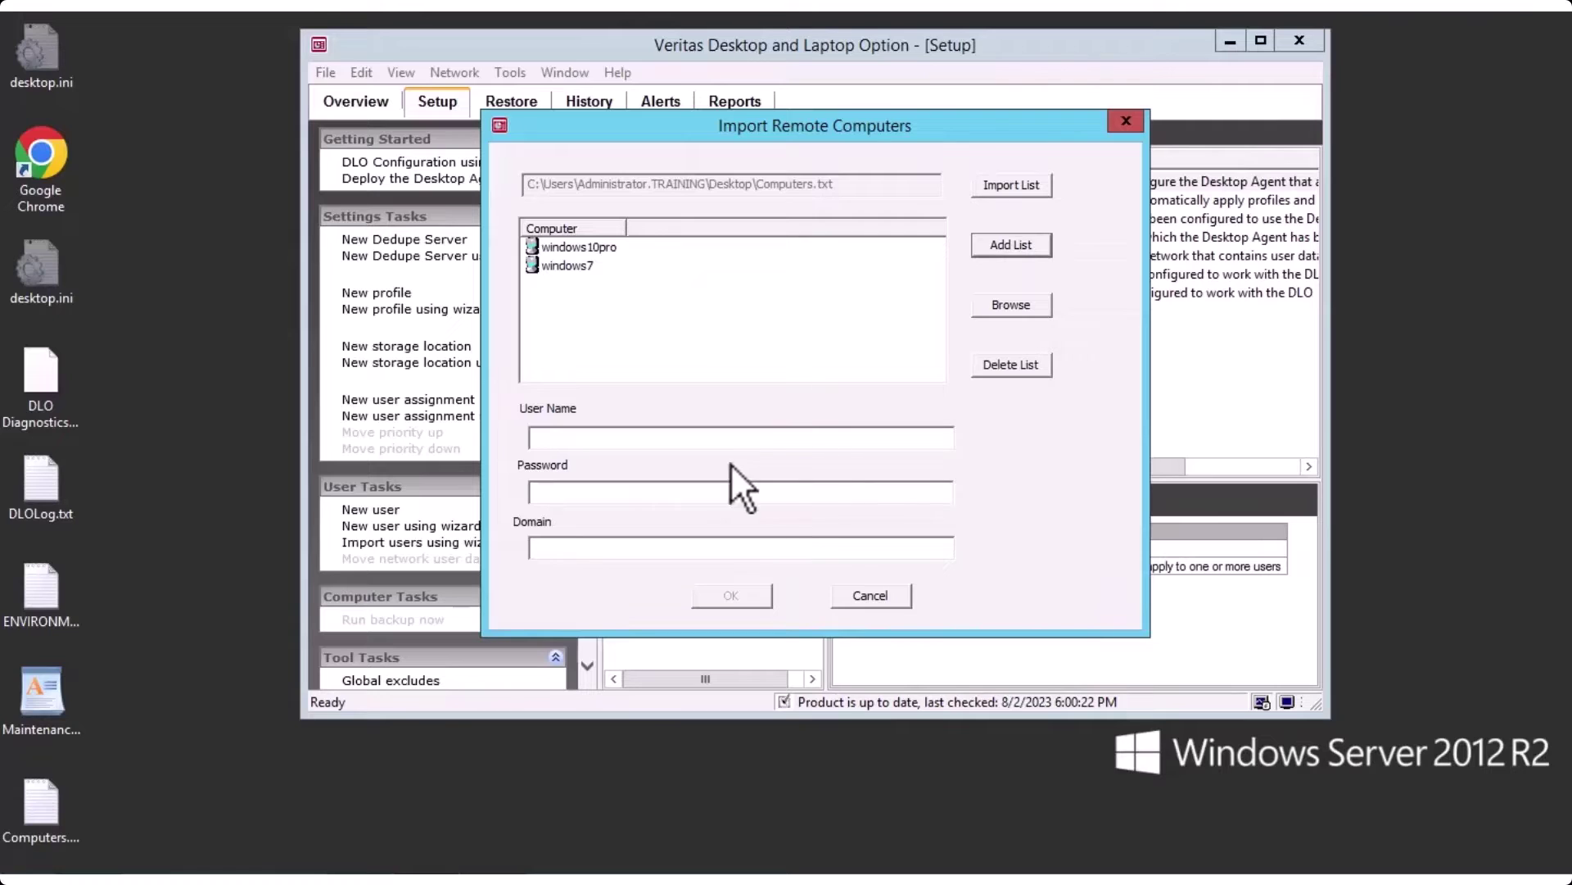
# Enter user name Administrator, the account password, and domain Training.
pyautogui.click(705, 445)
pyautogui.write('Administrator')
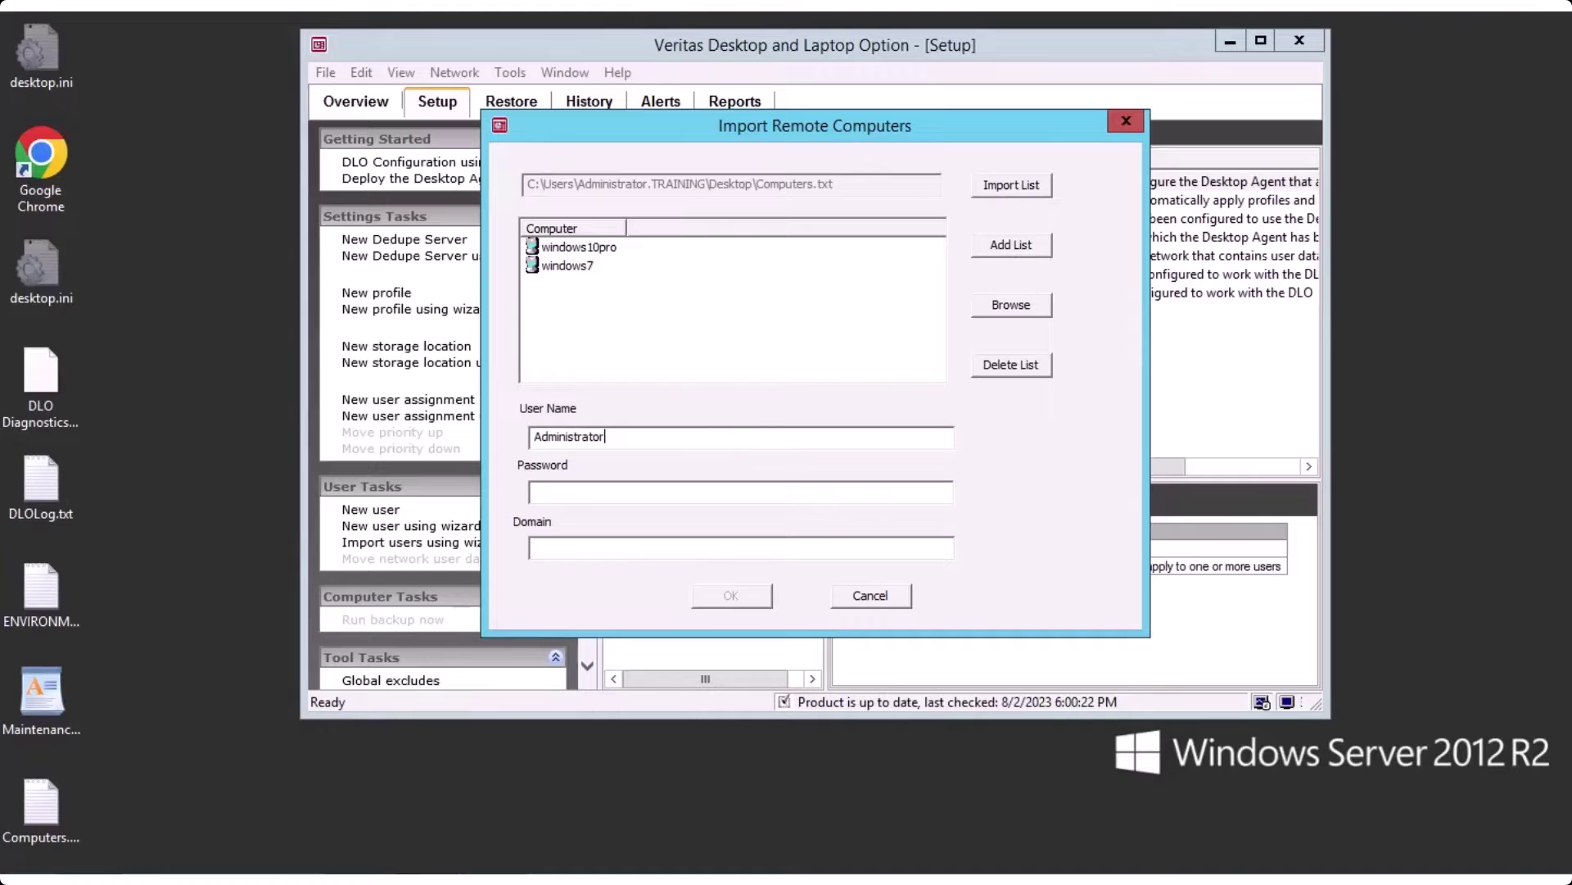
pyautogui.click(846, 490)
pyautogui.write('********')
pyautogui.click(810, 549)
pyautogui.write('Training')
# Submit the credentials and widen the Status column to read the WINDOWS7 connection error.
pyautogui.click(754, 591)
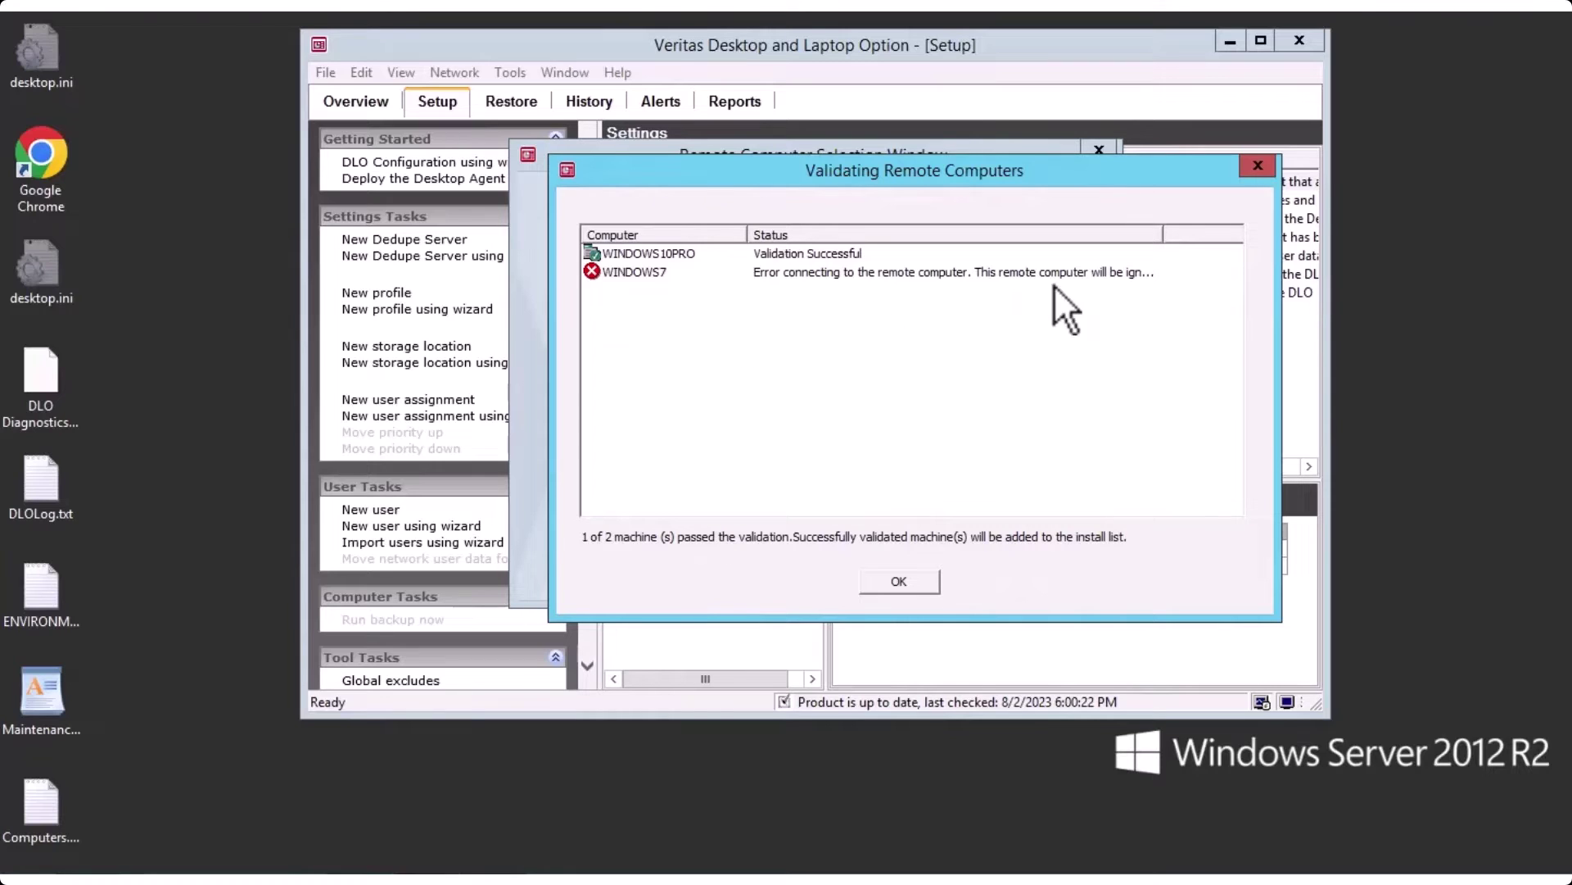
pyautogui.moveTo(1163, 233); pyautogui.dragTo(1548, 235)
pyautogui.moveTo(801, 506); pyautogui.dragTo(739, 509)
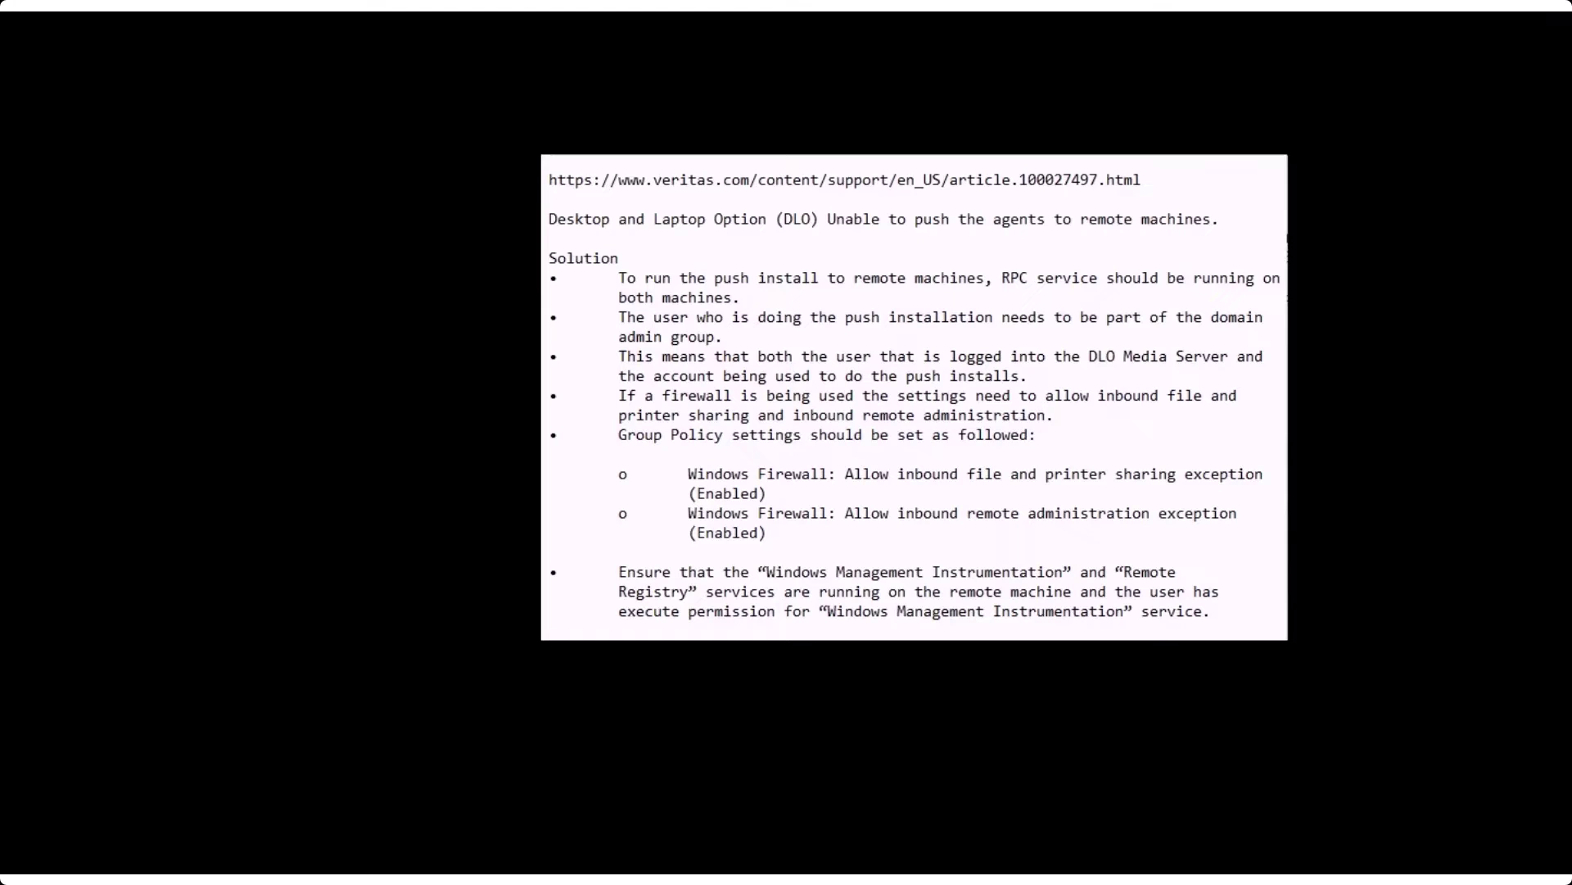
# Install the DLO Agent on the validated WINDOWS10PRO, confirming Yes to proceed.
pyautogui.click(911, 577)
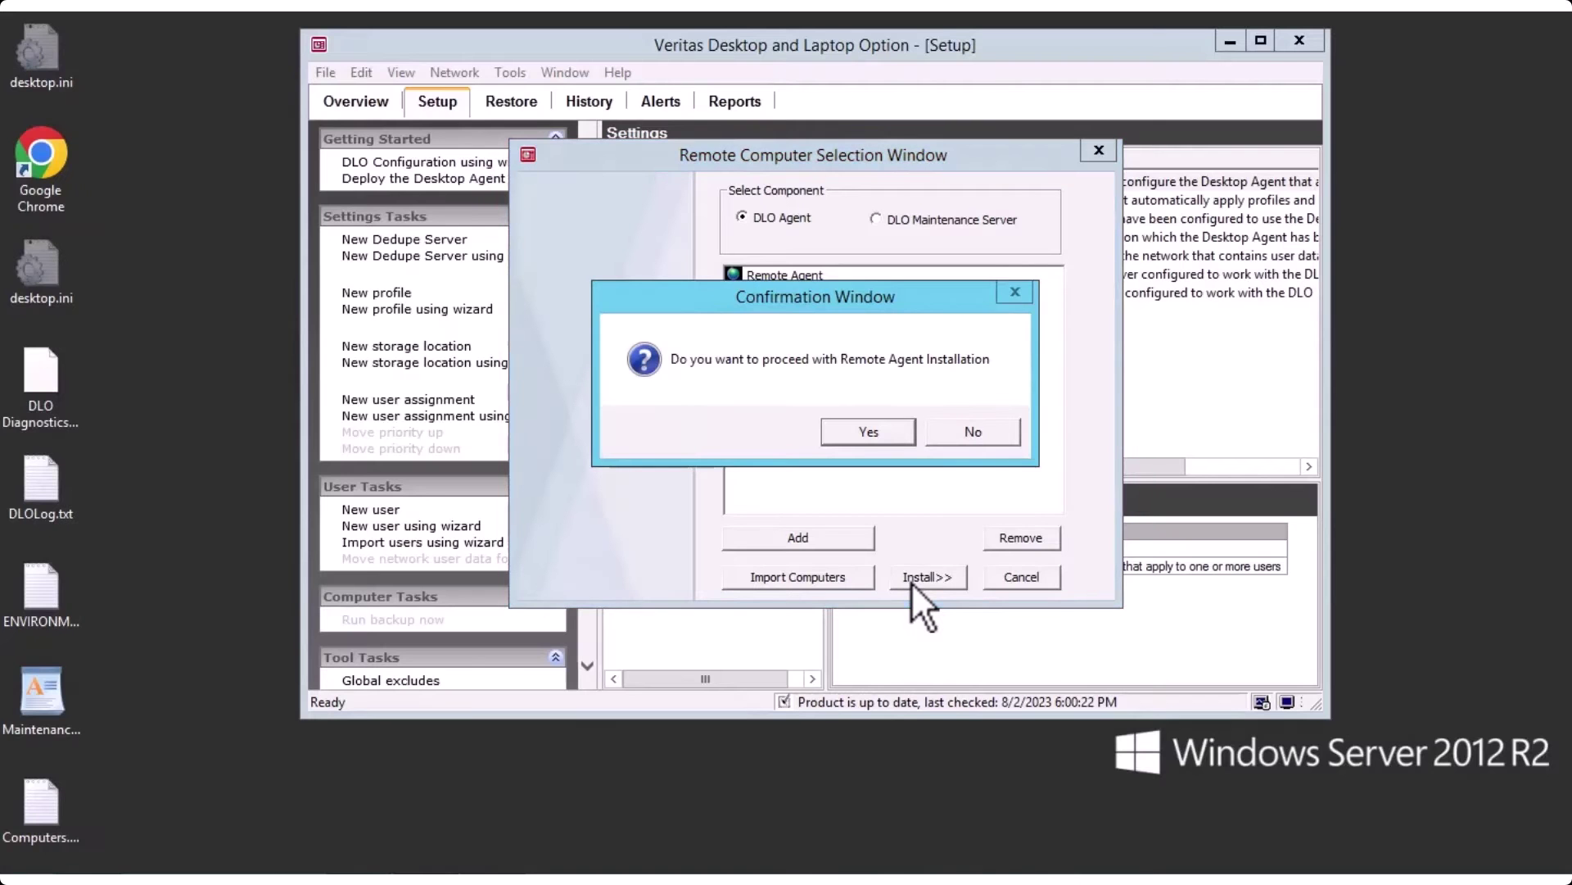
pyautogui.click(869, 431)
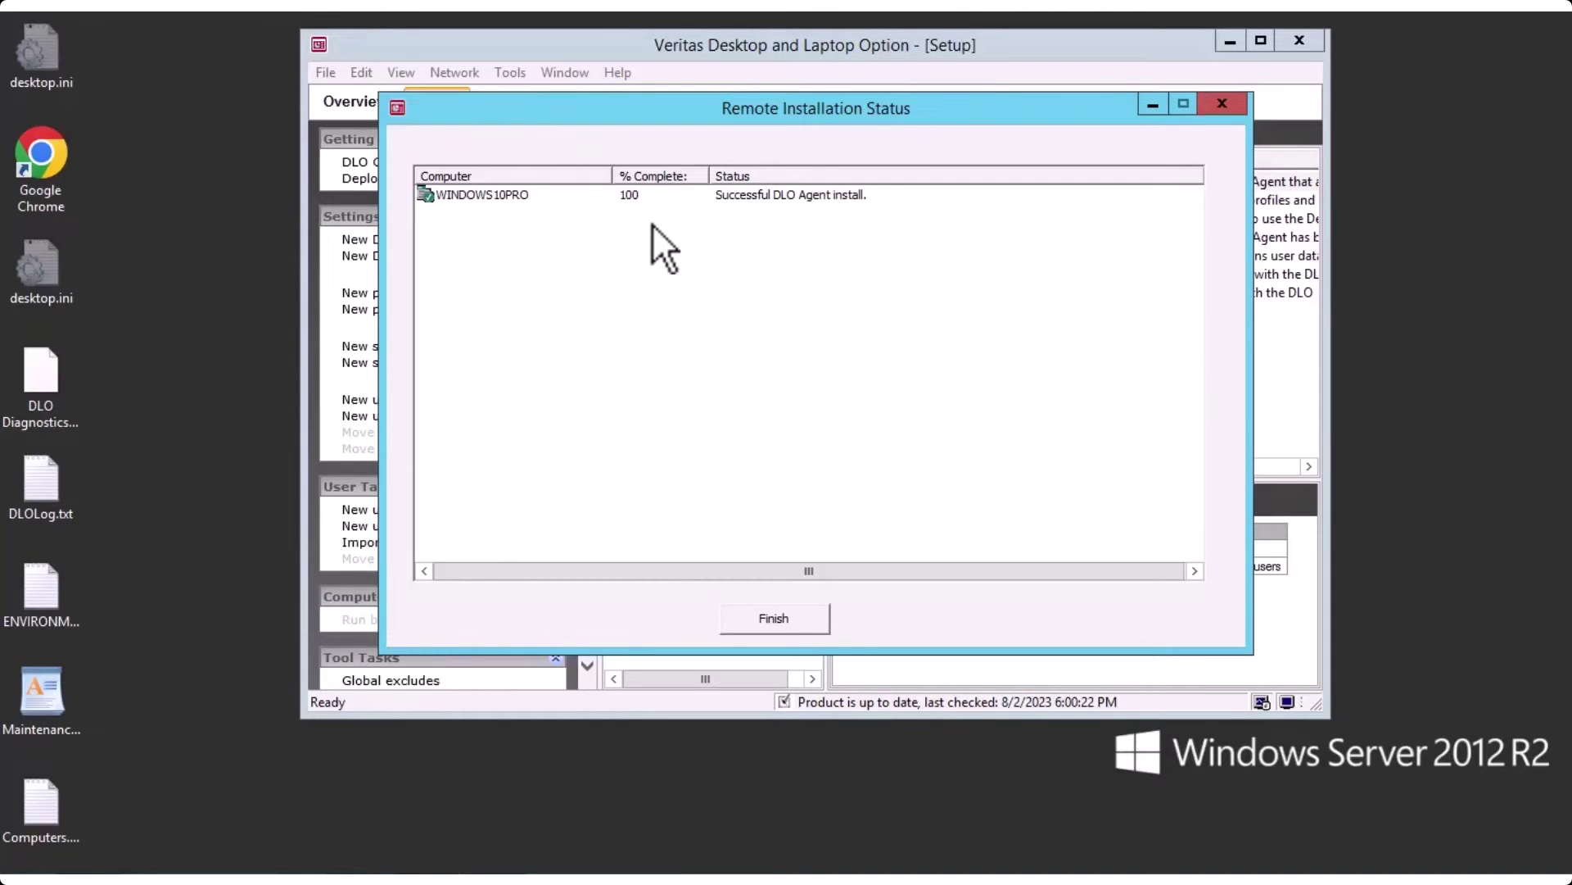
# Close the install status, browse to \\server3\DLOAgent and run setup.exe.
pyautogui.click(775, 617)
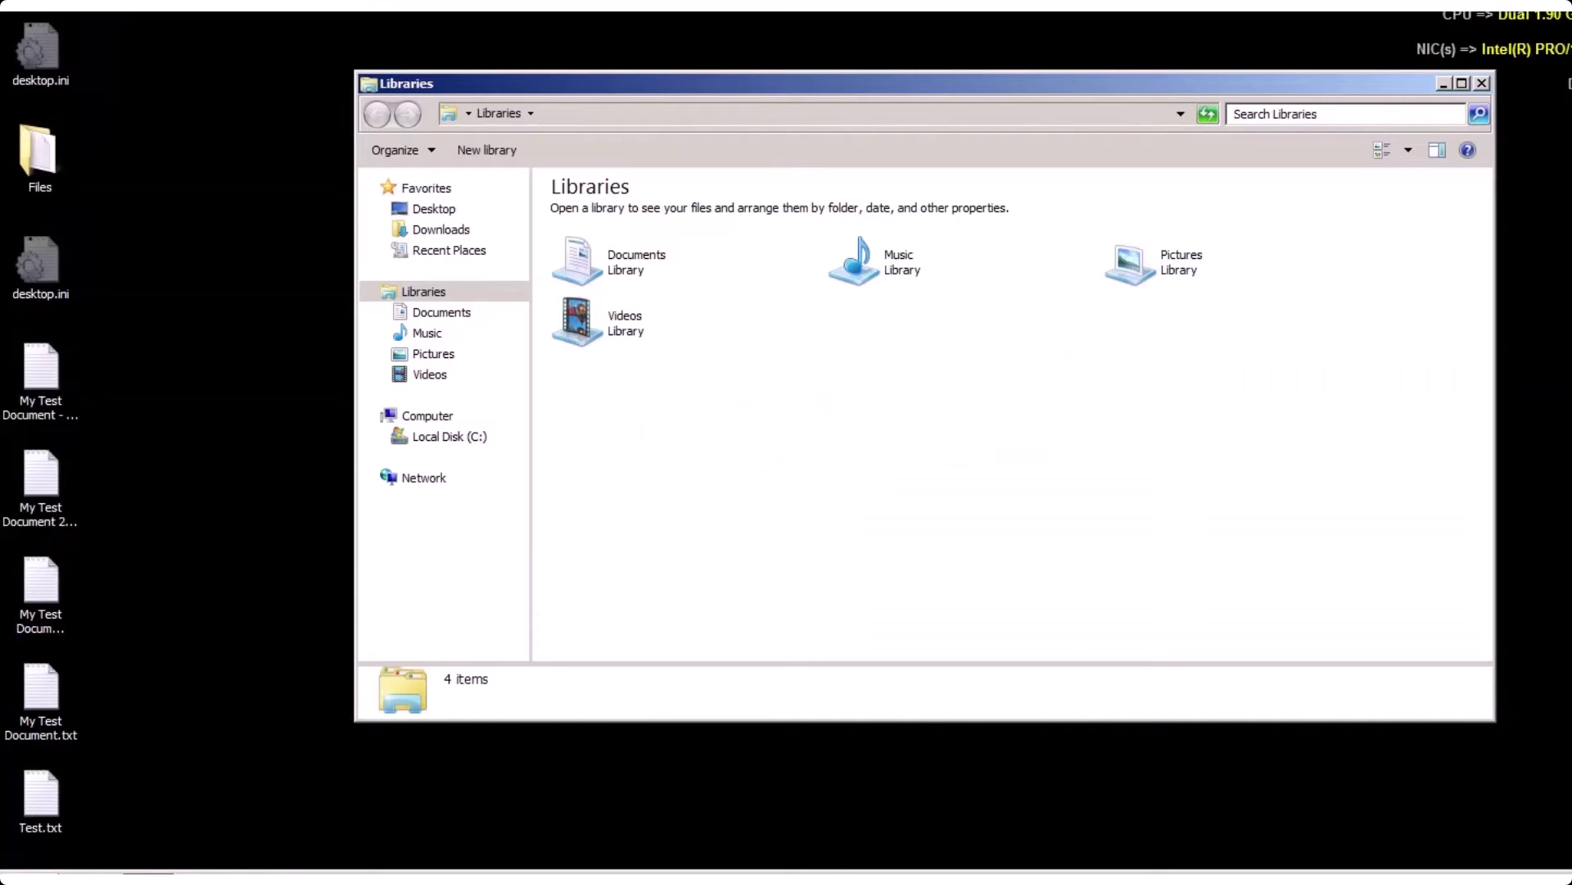
pyautogui.click(681, 108)
pyautogui.write('\\\\')
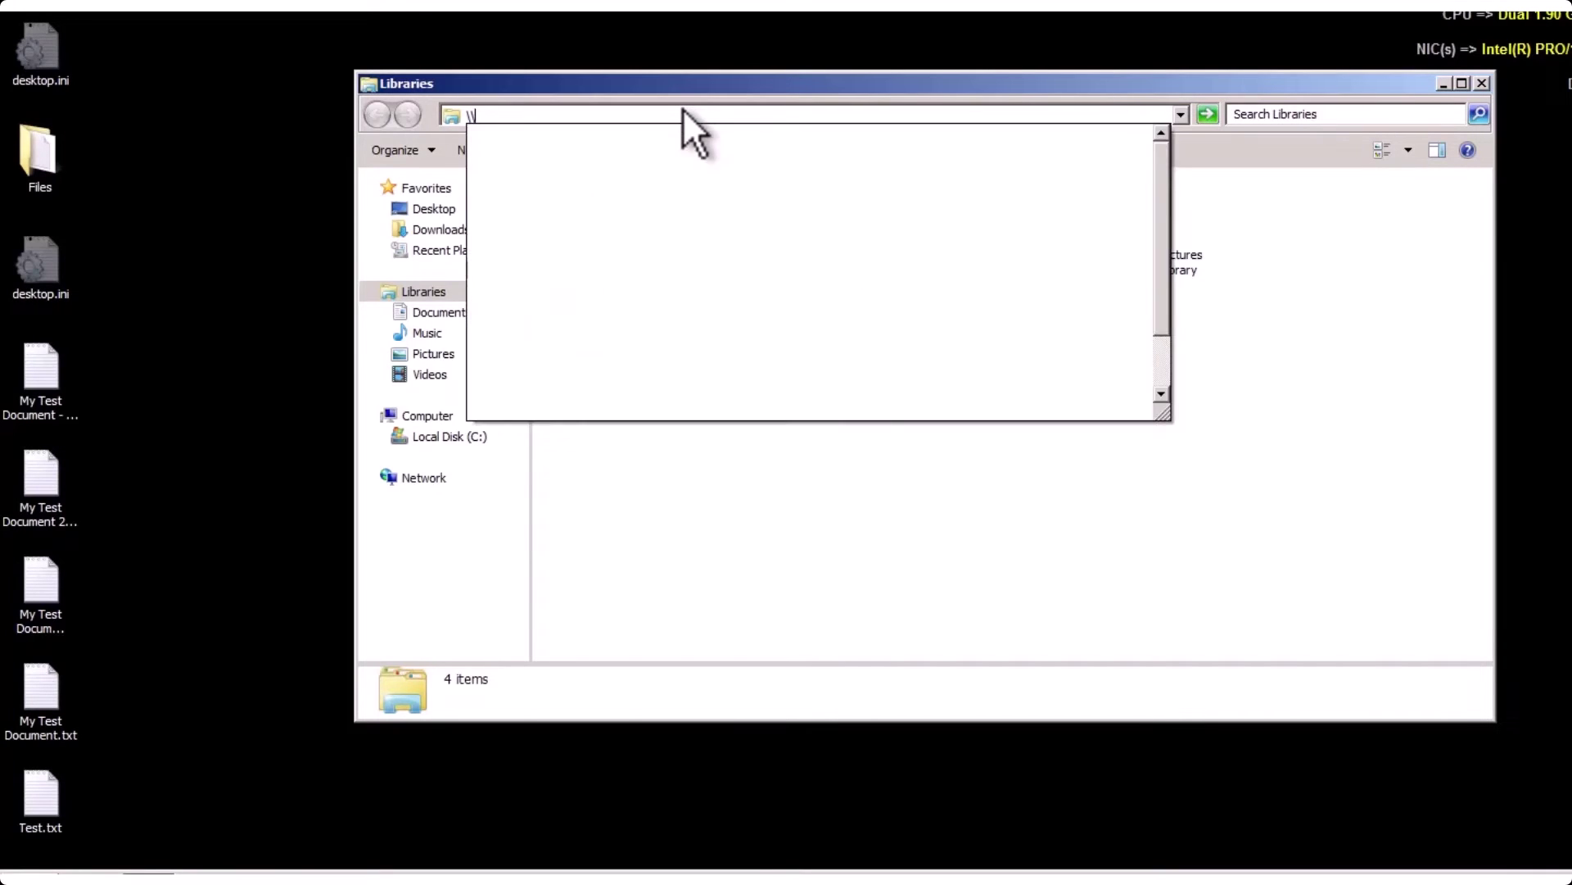
pyautogui.press('Down')
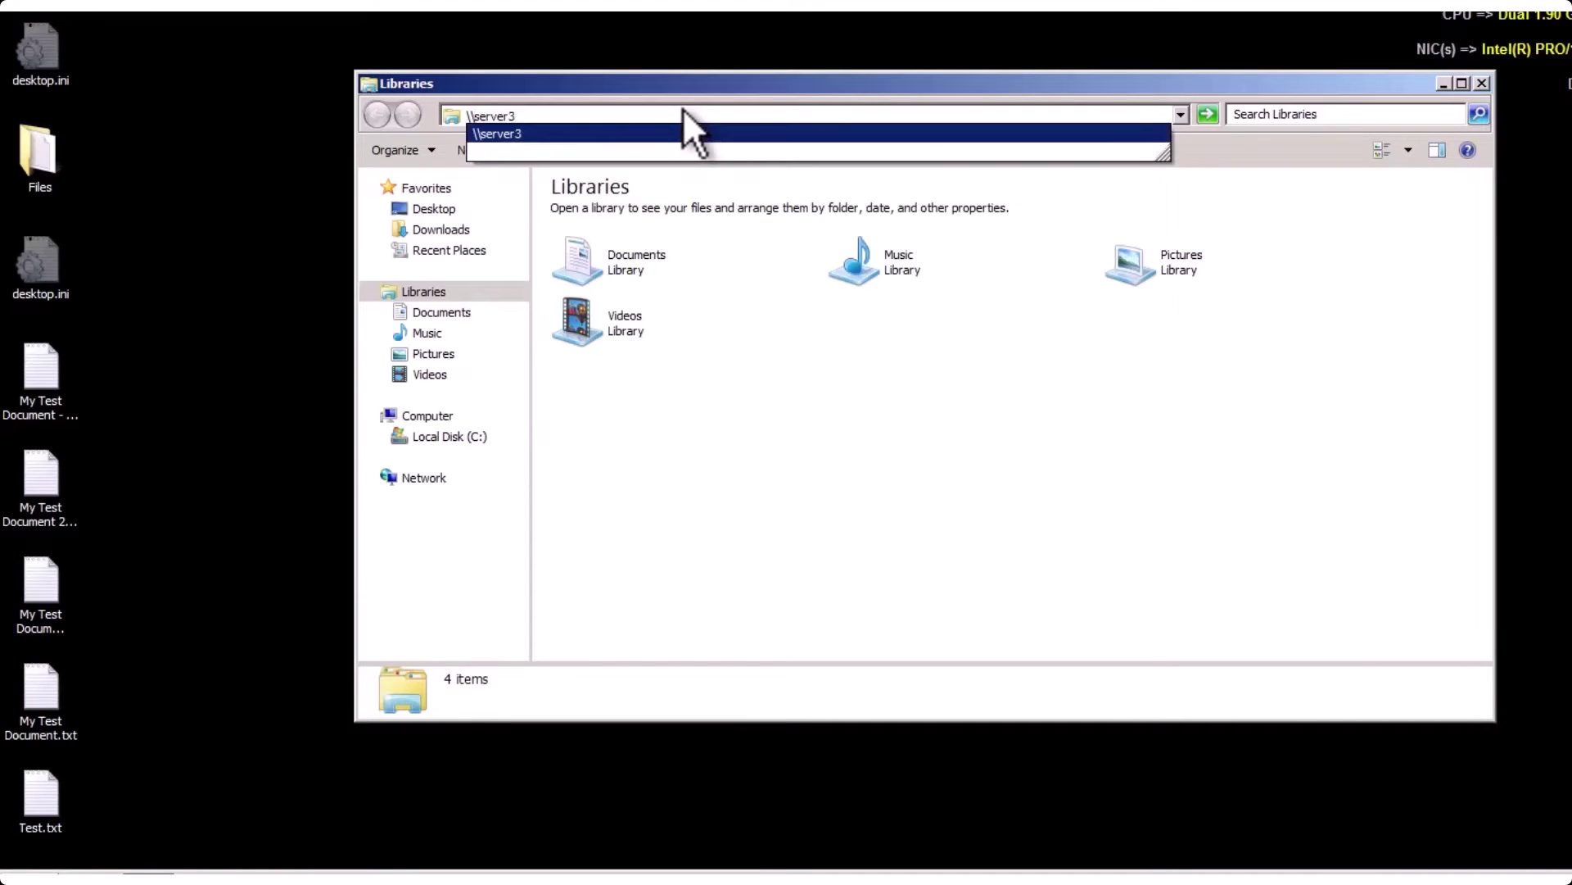
pyautogui.press('Return')
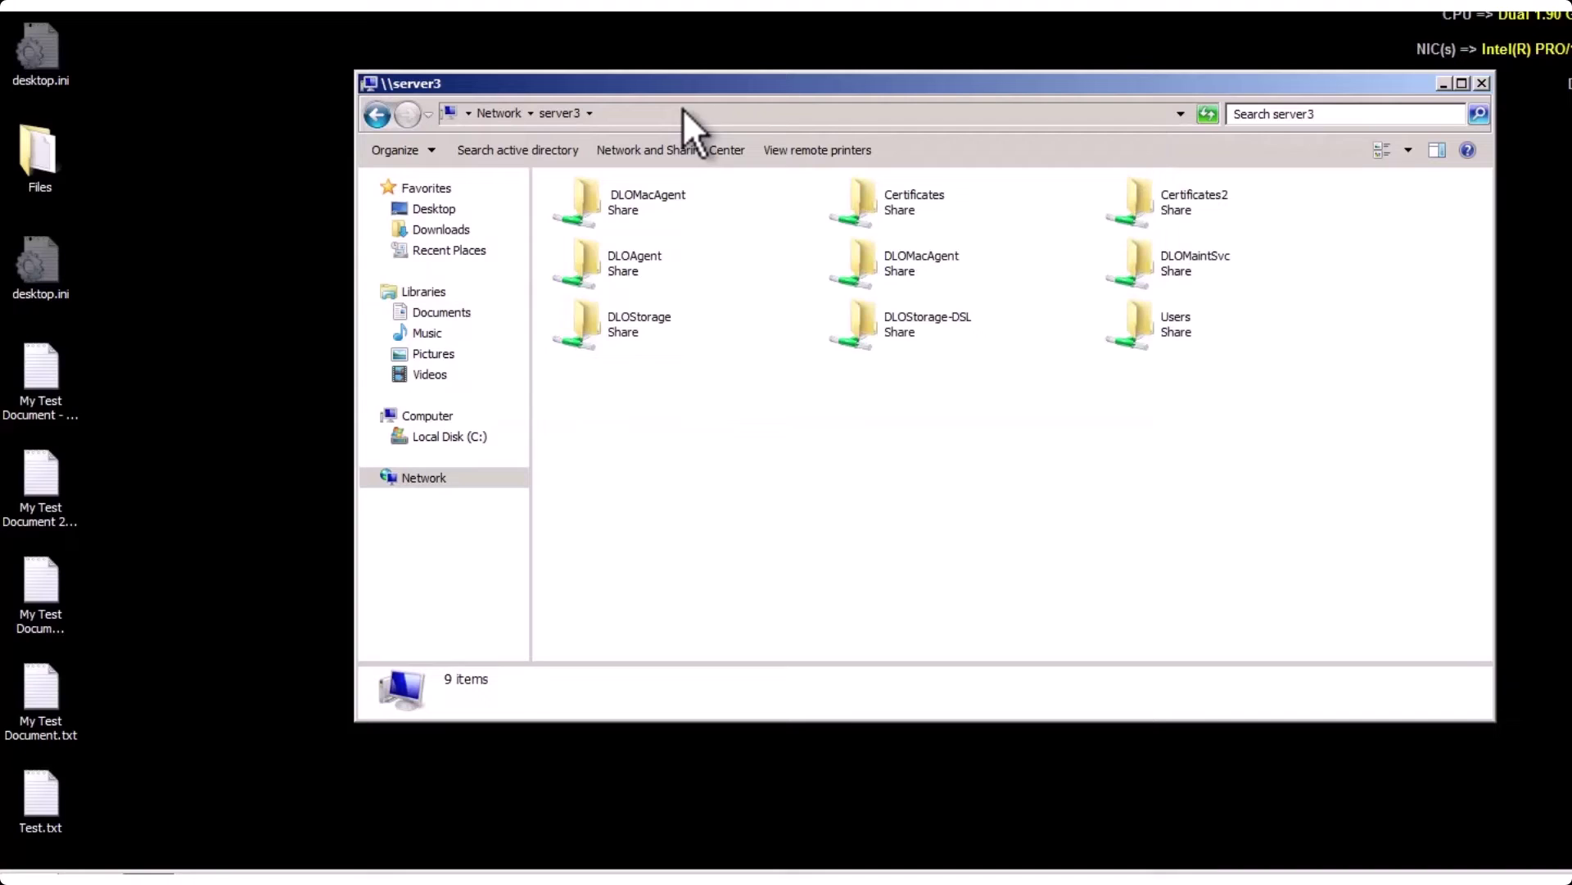
pyautogui.doubleClick(637, 257)
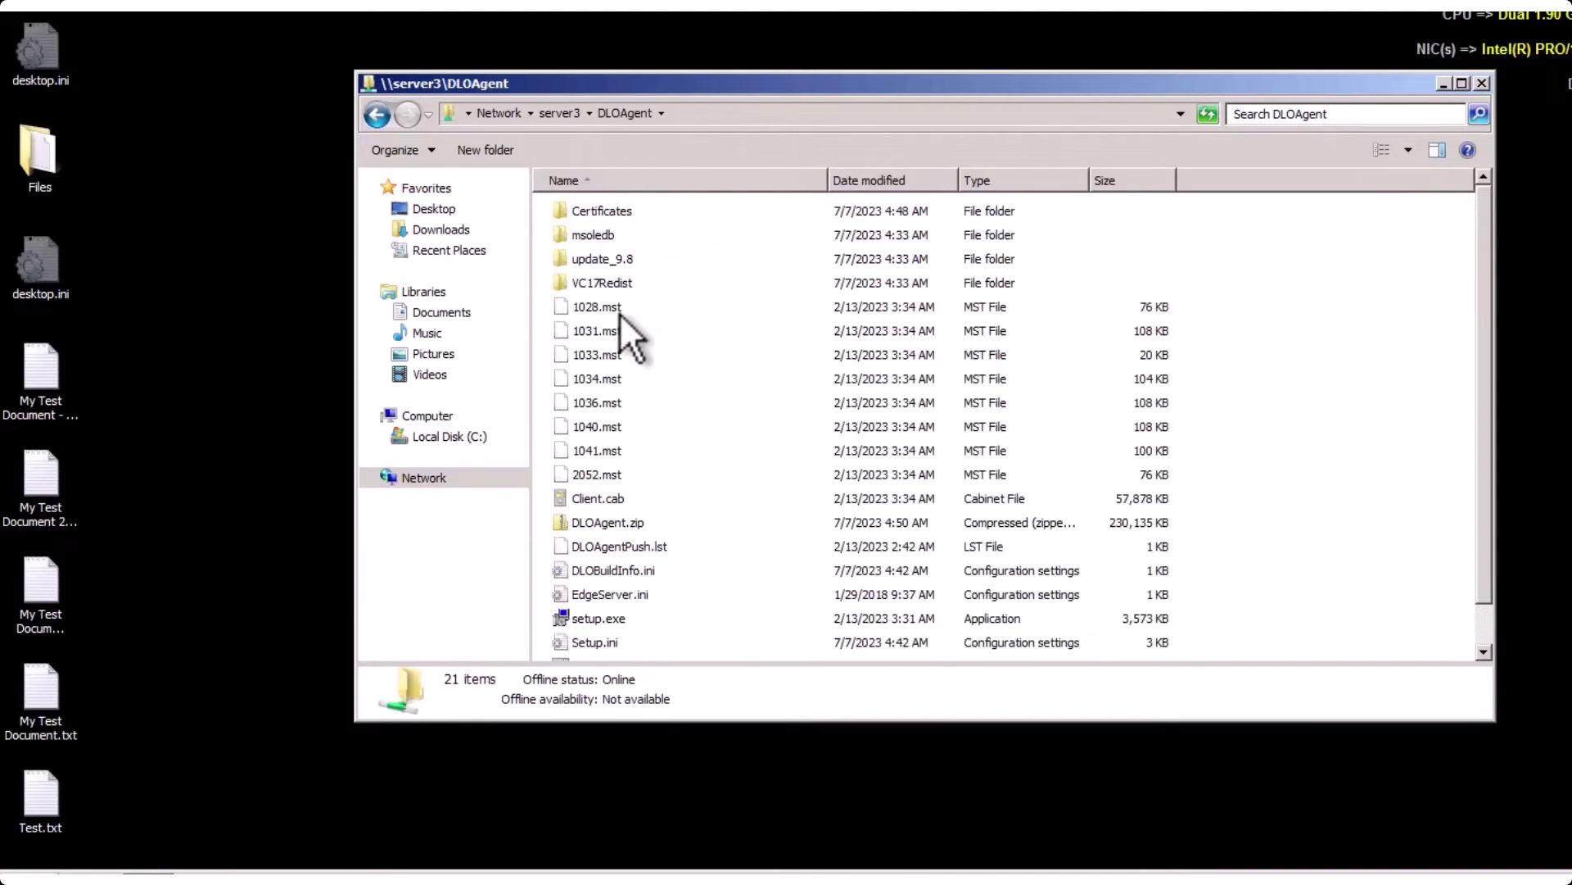
pyautogui.click(589, 618)
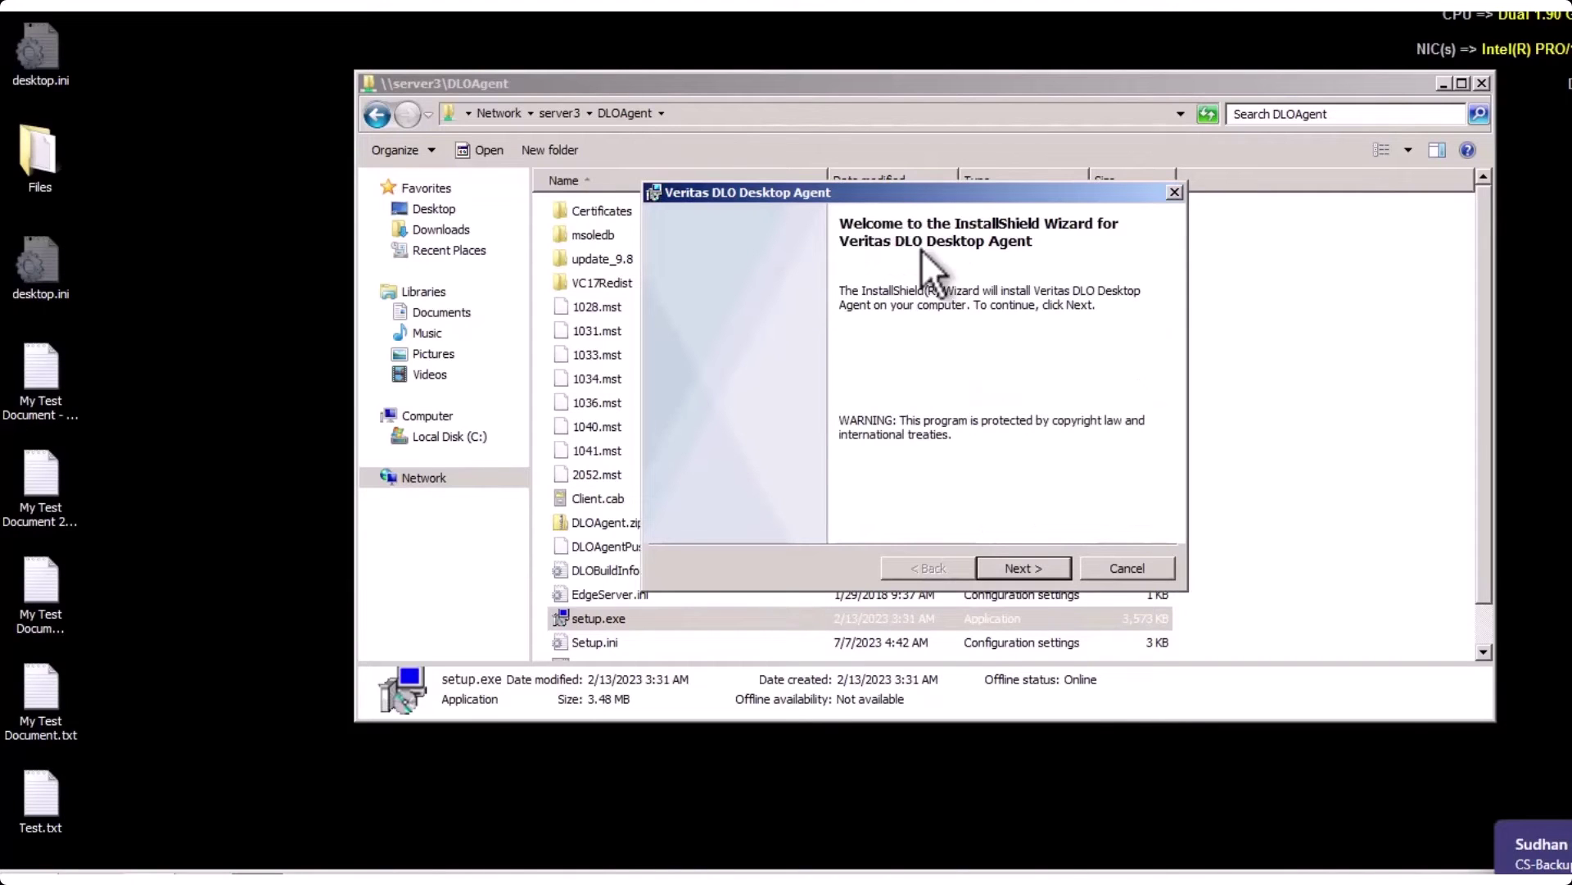
# Install the Desktop Agent with the licence accepted into the default folder, then finish.
pyautogui.click(1009, 566)
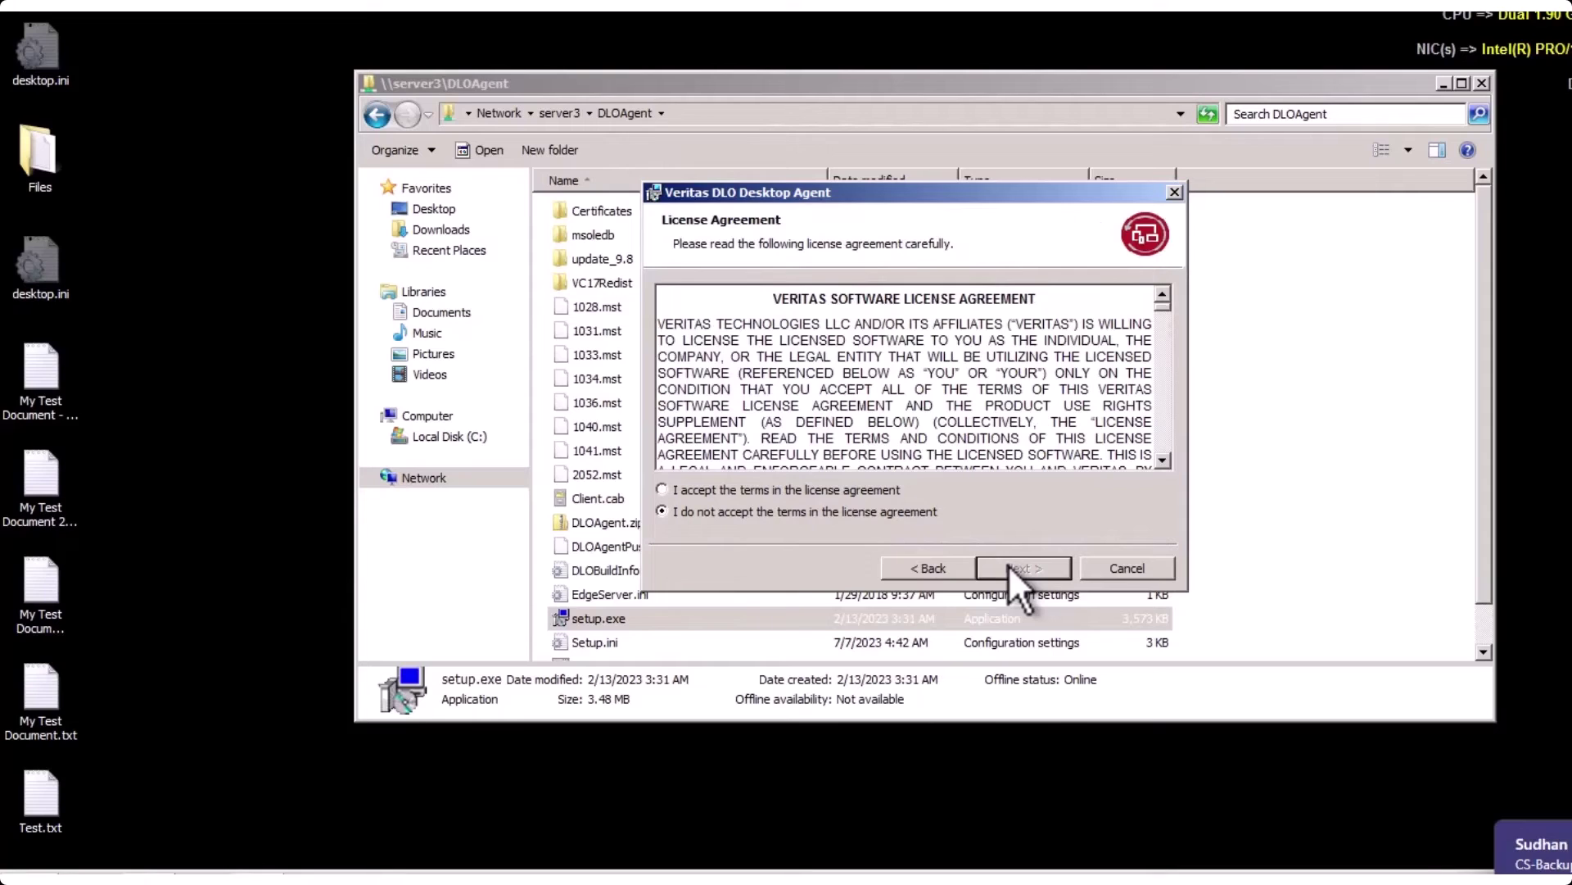
pyautogui.click(662, 489)
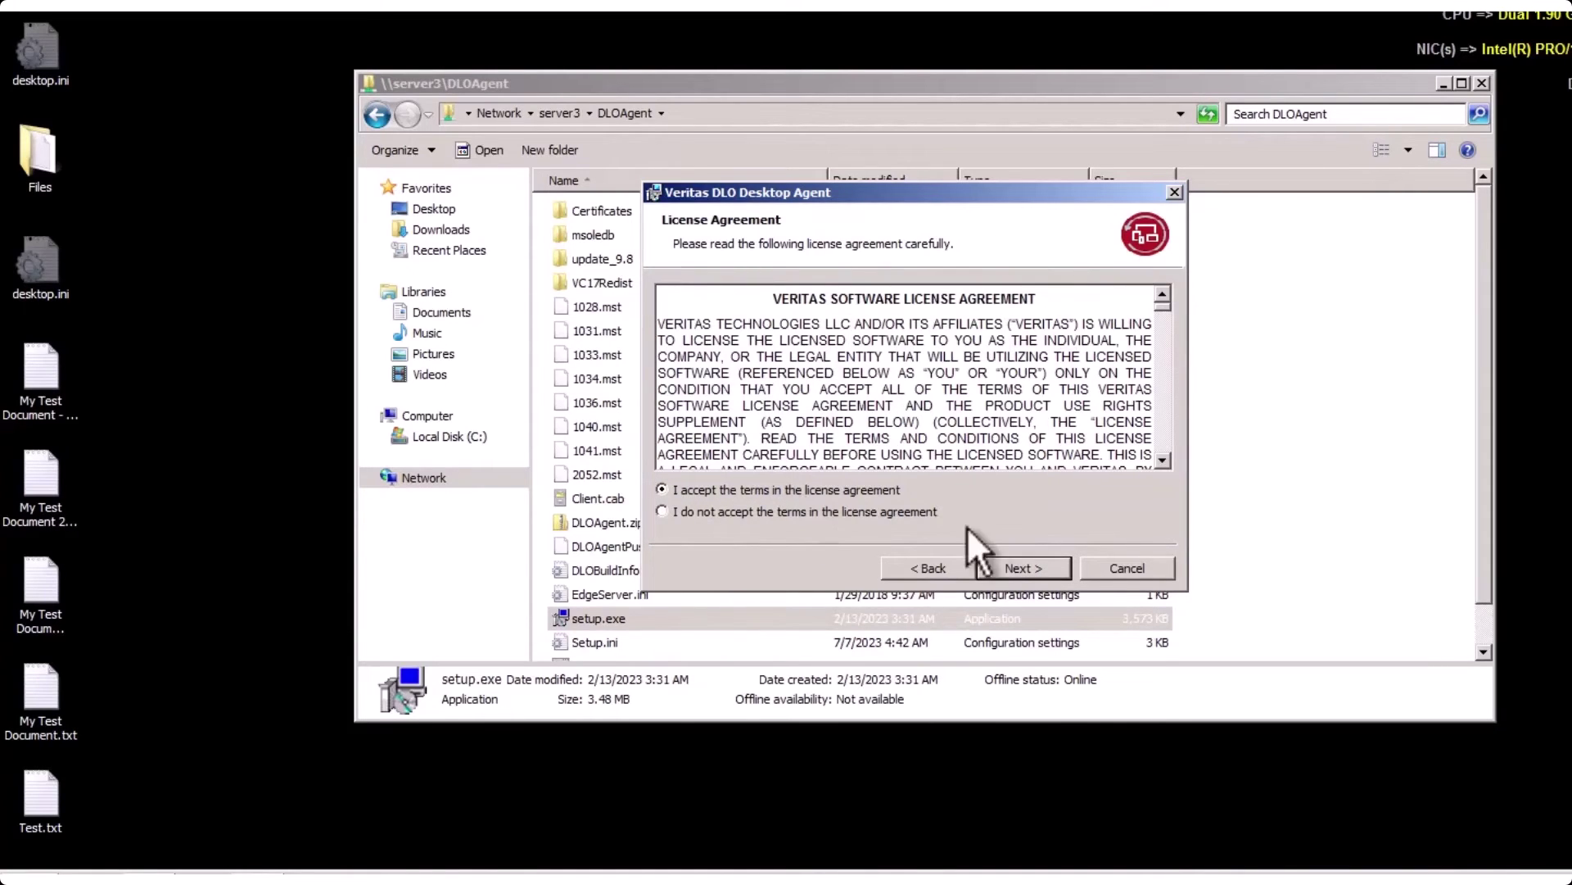
pyautogui.click(1005, 565)
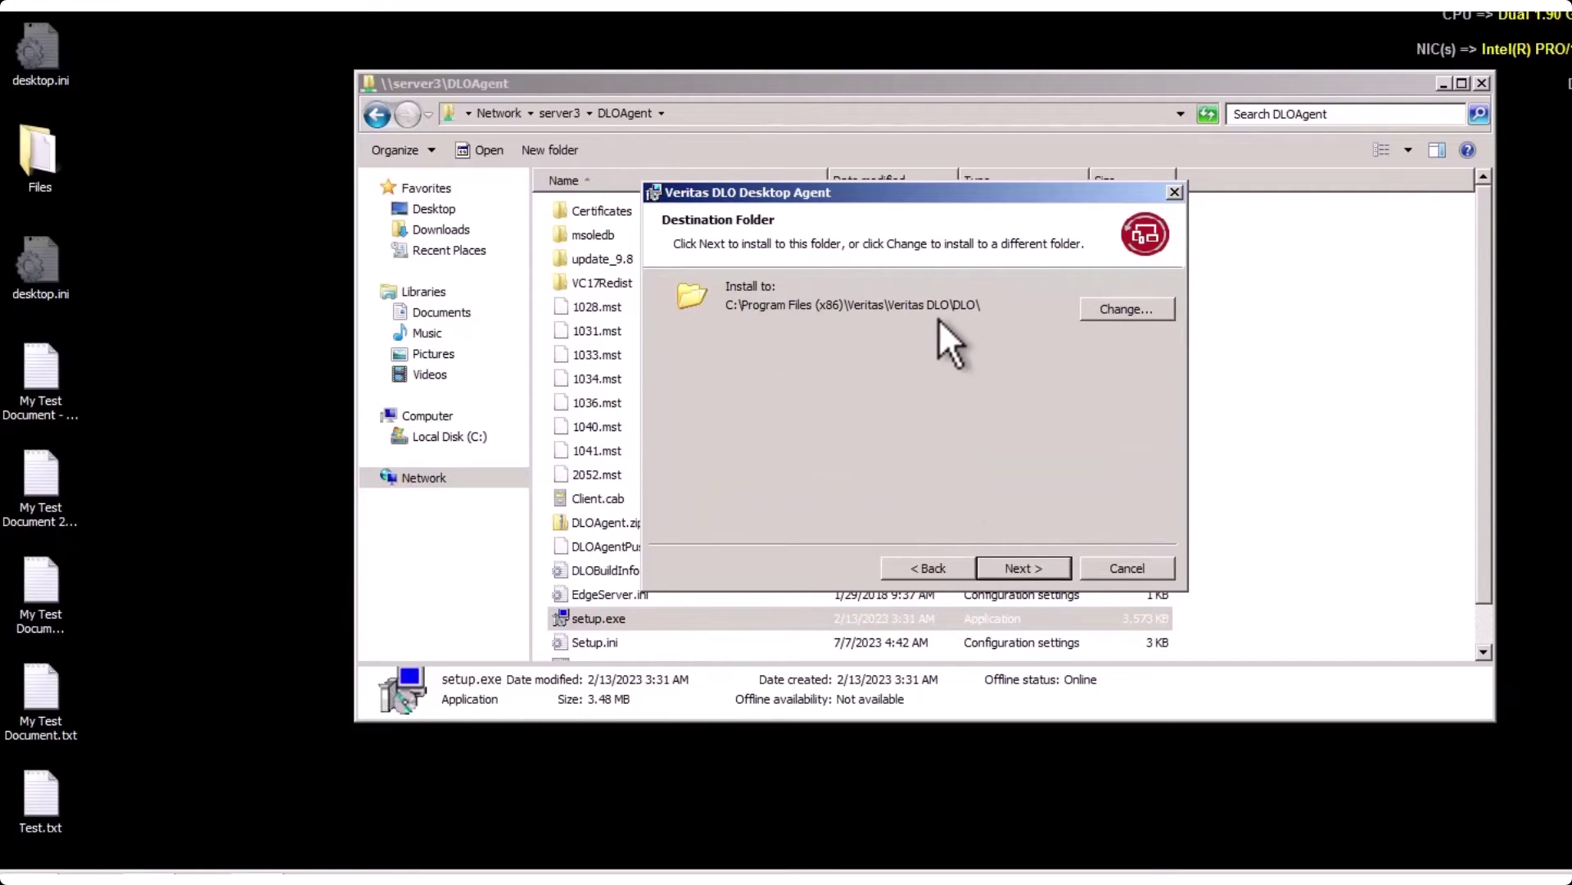
pyautogui.click(1025, 568)
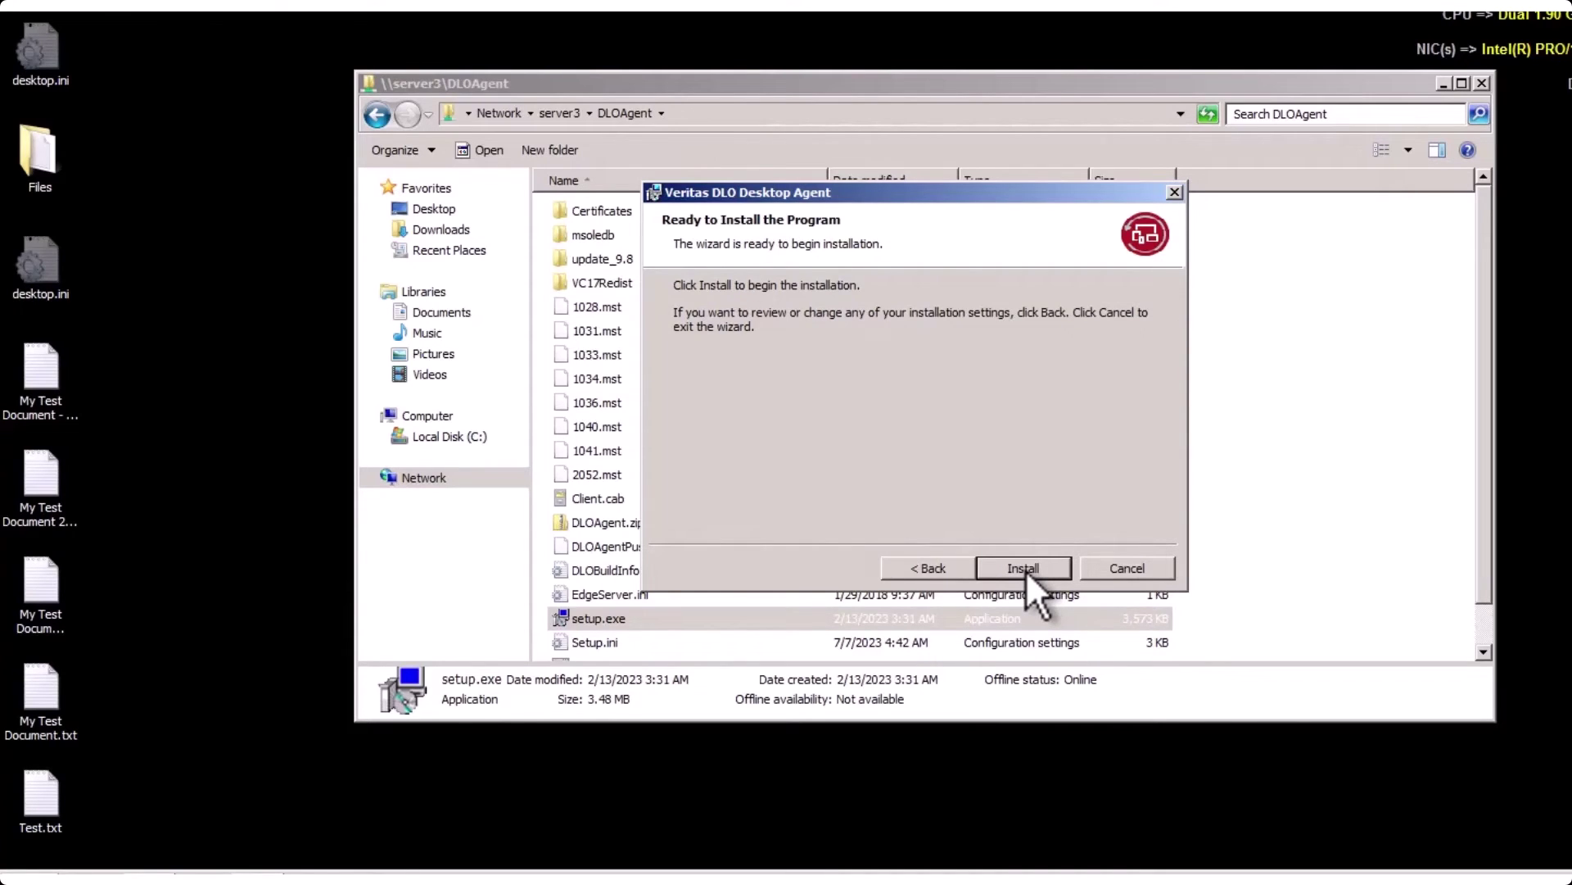
pyautogui.click(1025, 568)
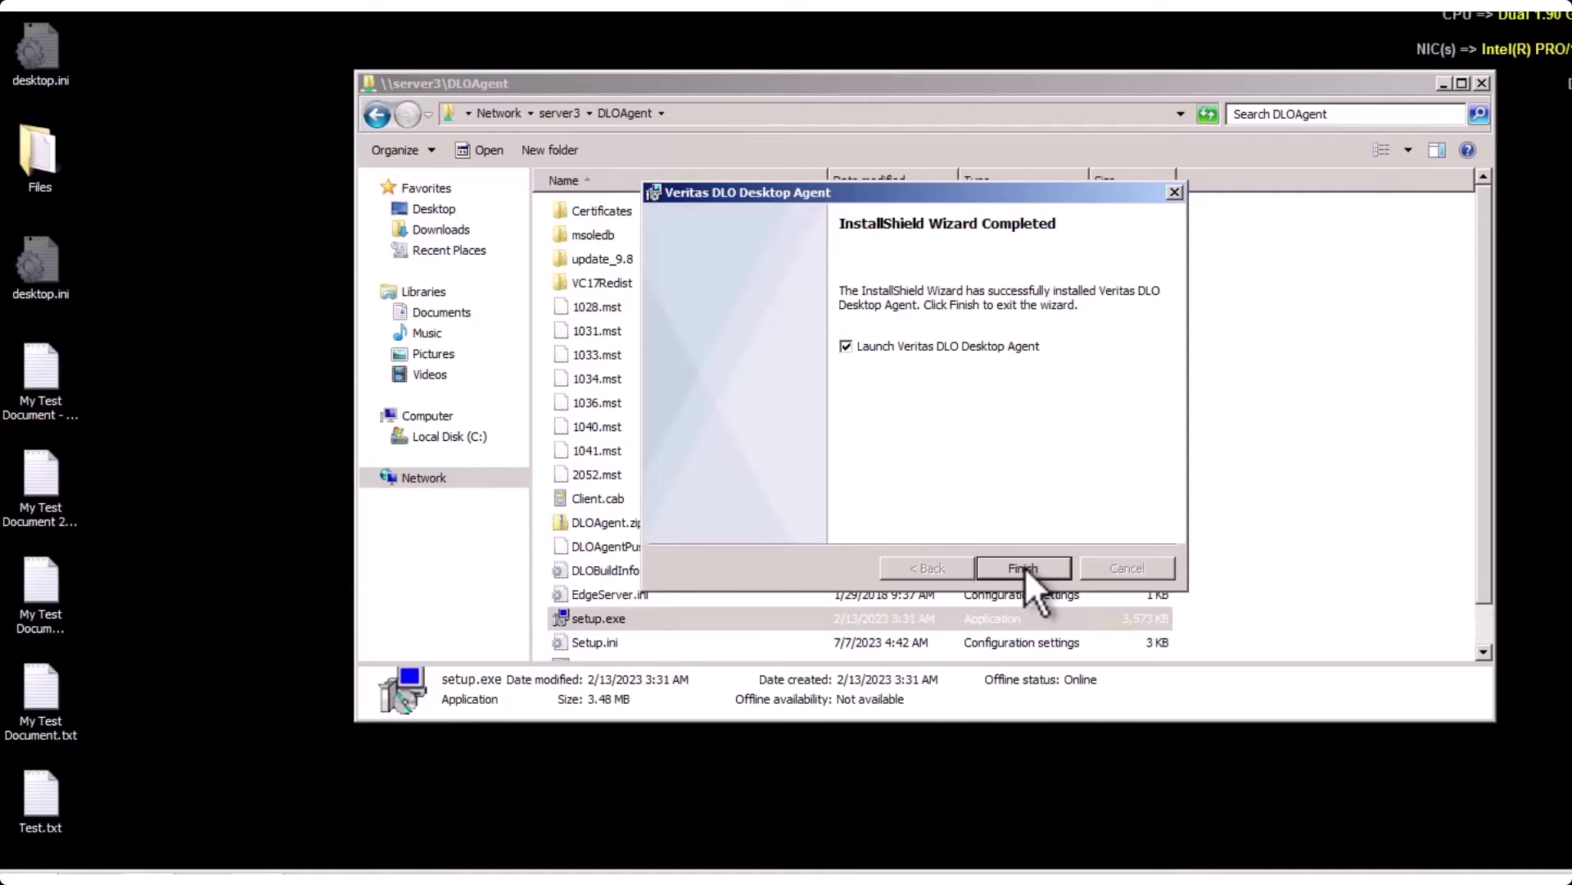
pyautogui.click(1025, 567)
# Exit the installer to launch the agent, answering No to migrating previous backup data.
pyautogui.click(1025, 566)
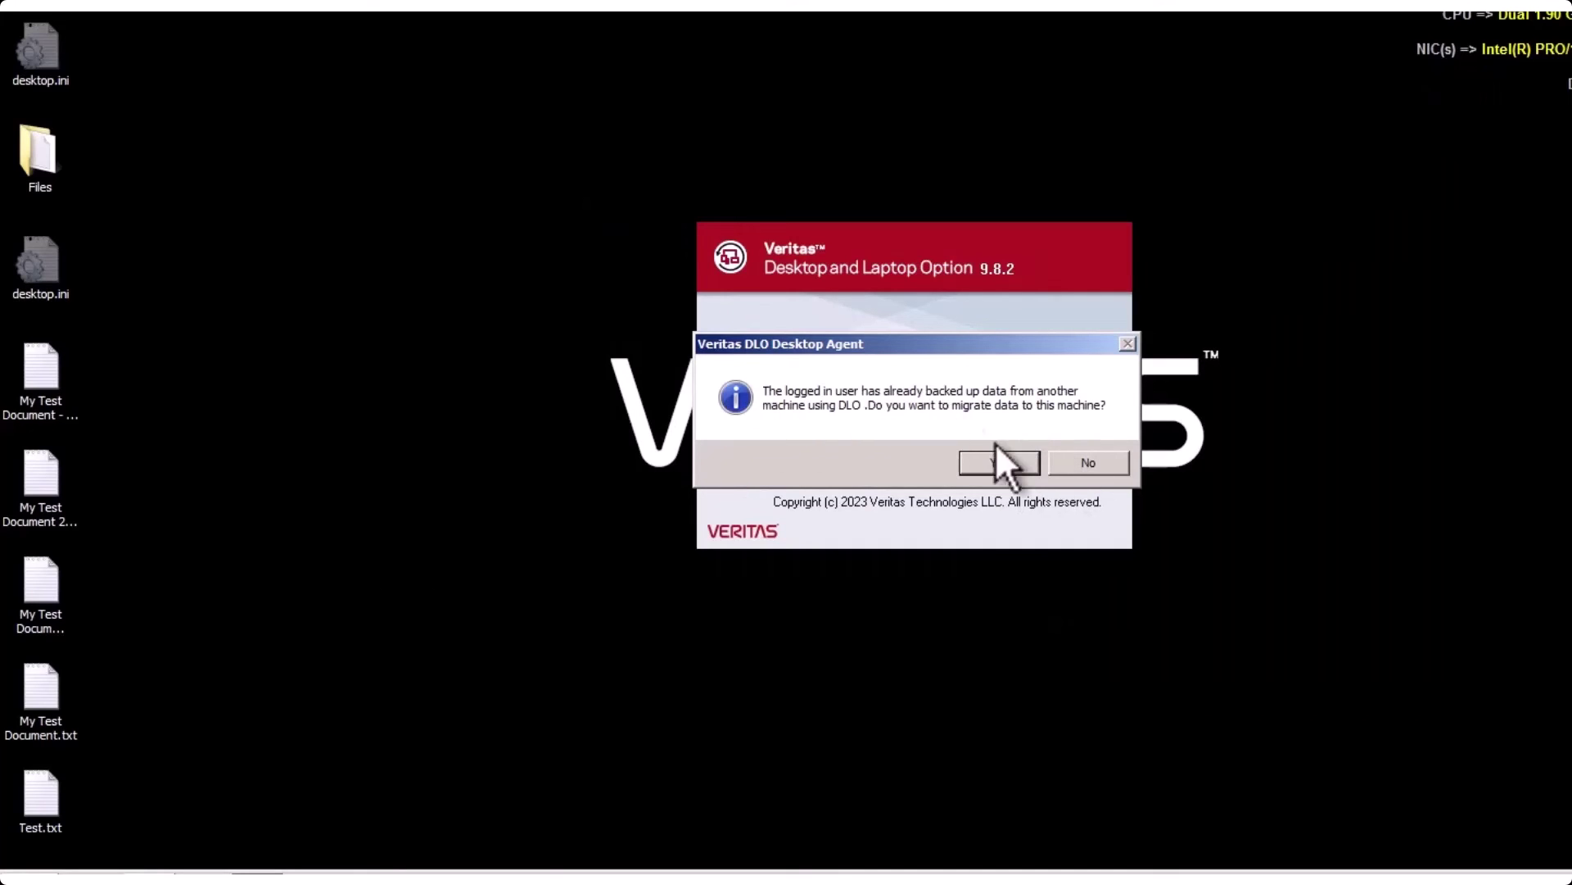
pyautogui.click(1086, 463)
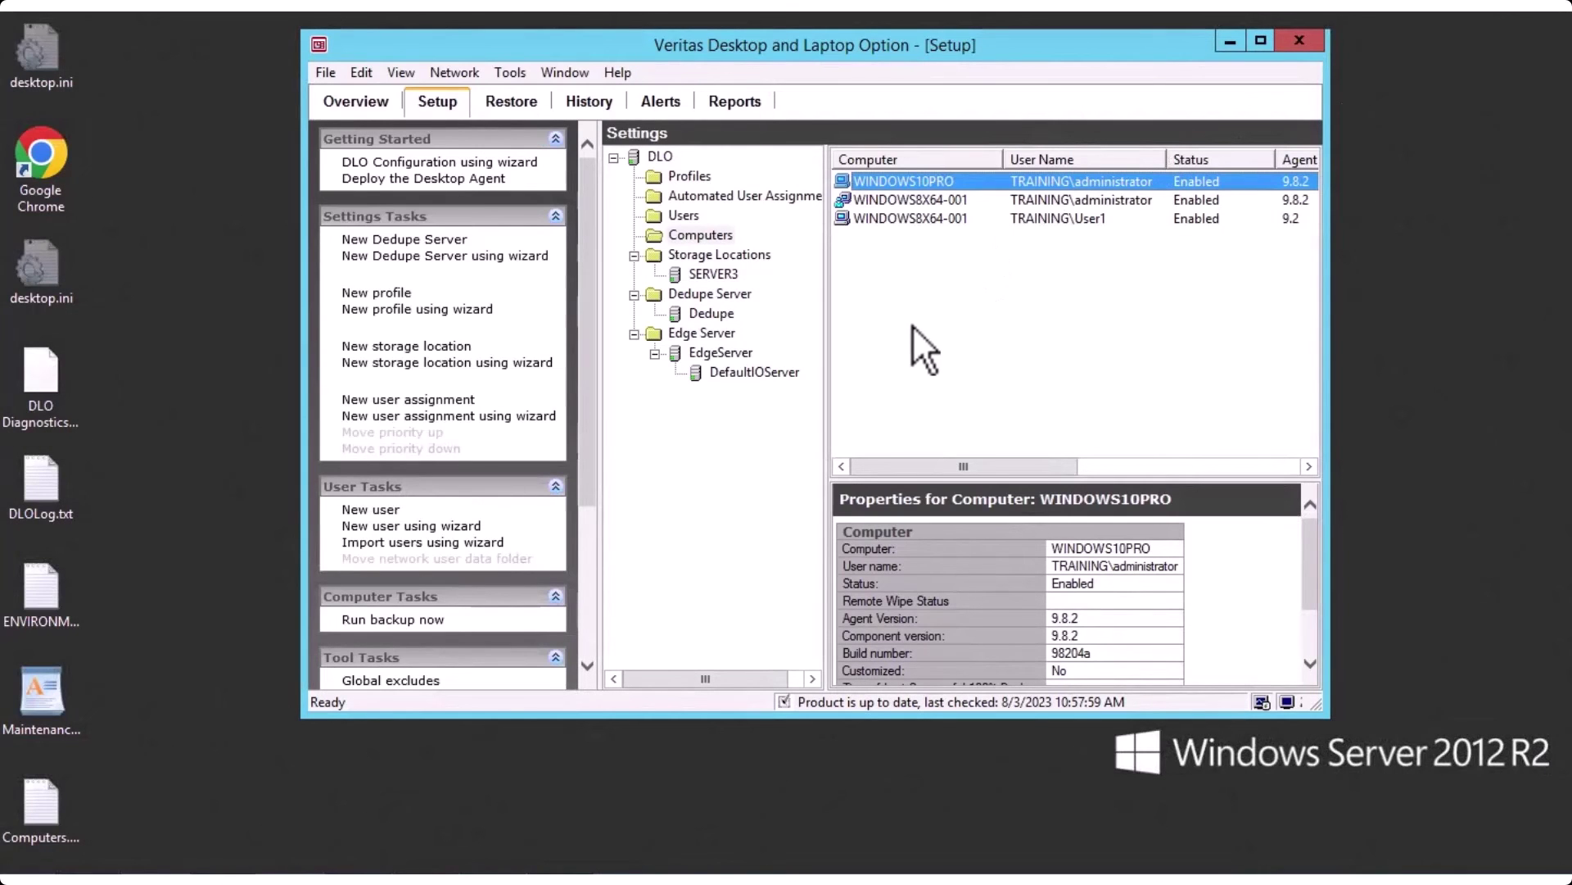
# Clear the Computers list selection and select the WINDOWS7 row to view its properties.
pyautogui.click(900, 326)
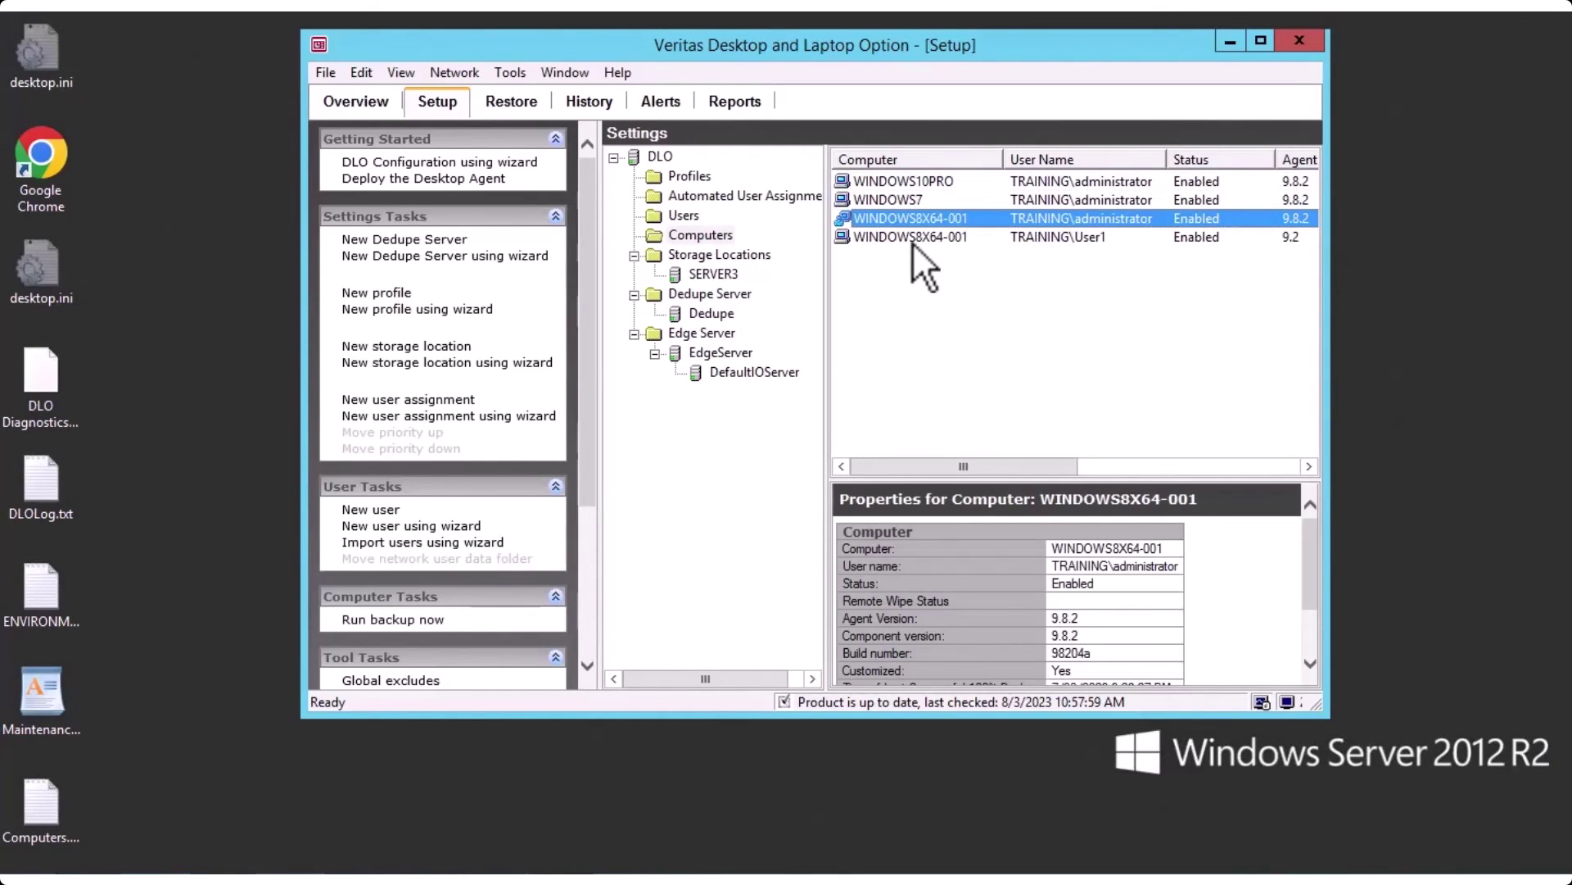
pyautogui.click(901, 198)
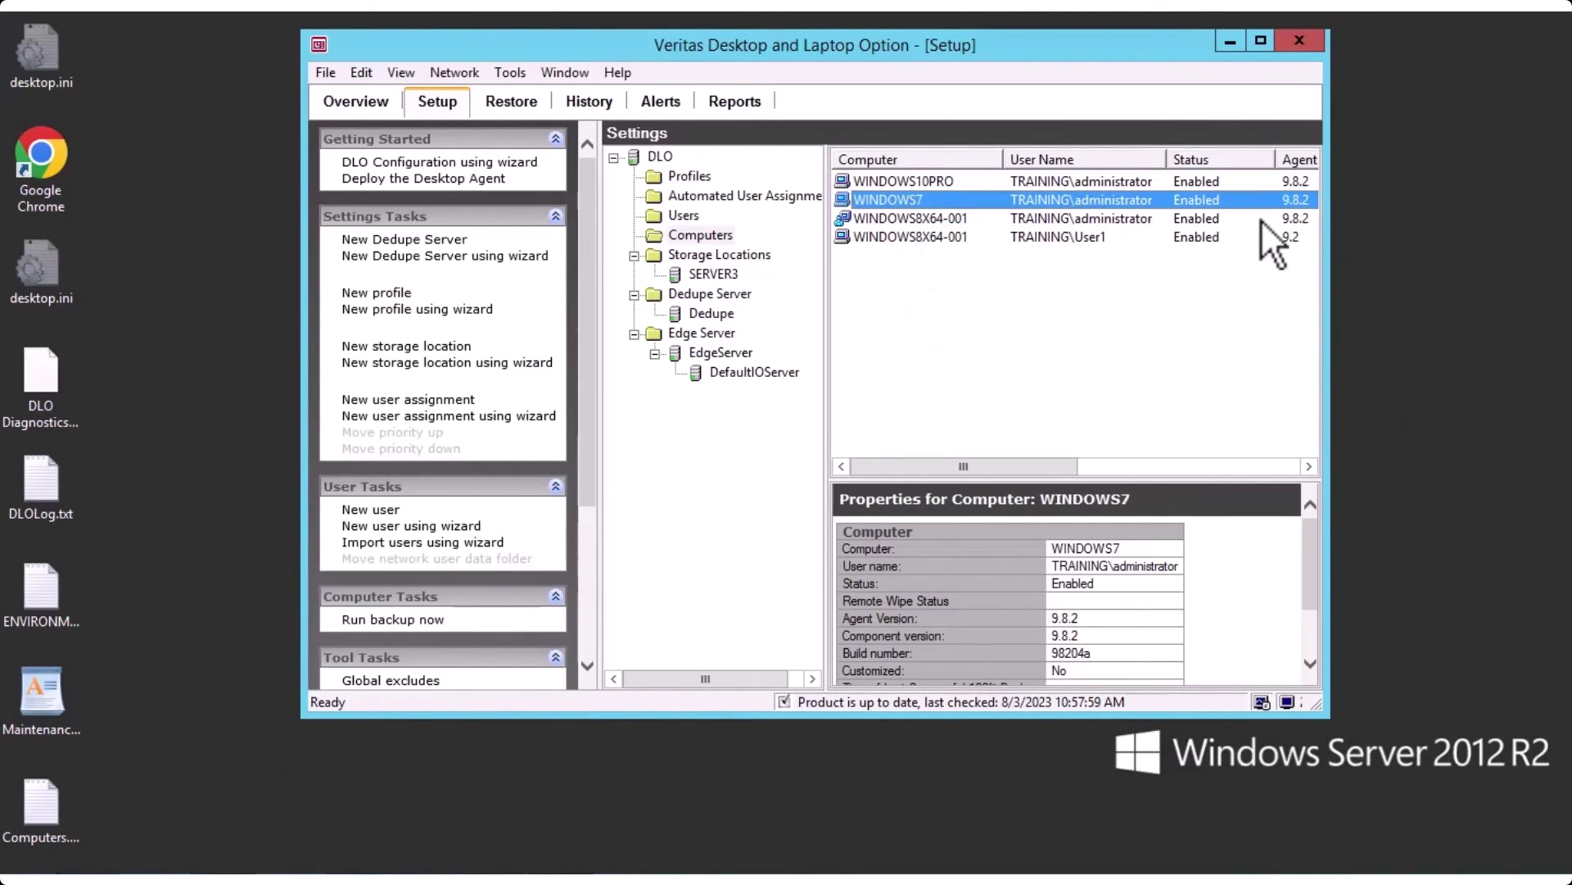